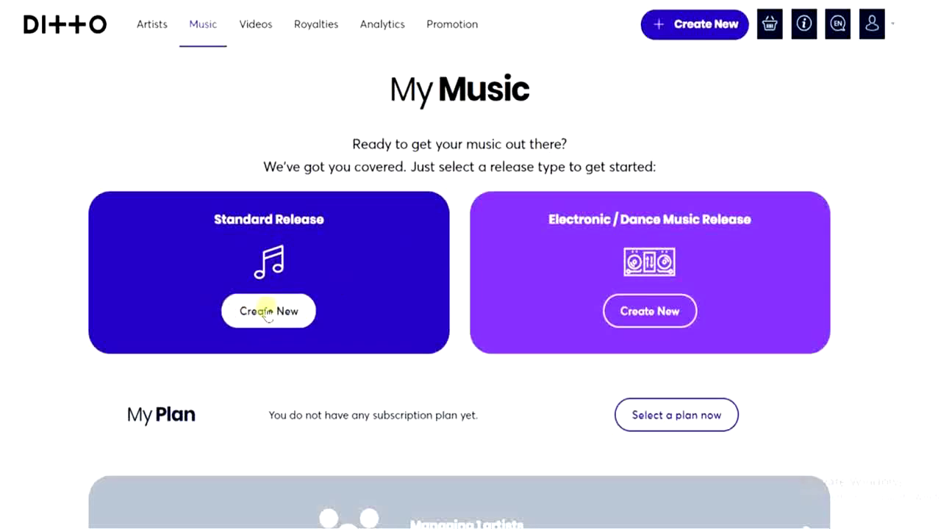
# Step: Create a new standard music release titled "love me"
pyautogui.click(263, 309)
pyautogui.click(401, 266)
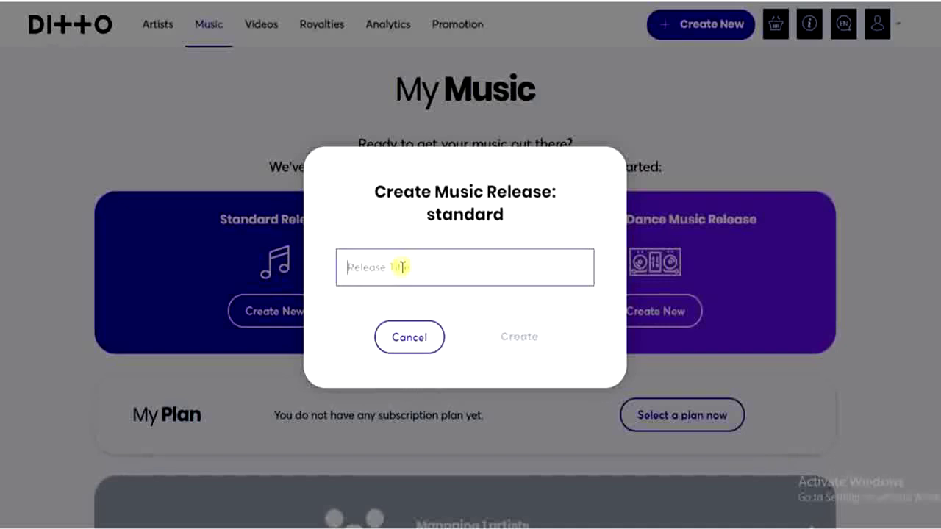
pyautogui.write('love ')
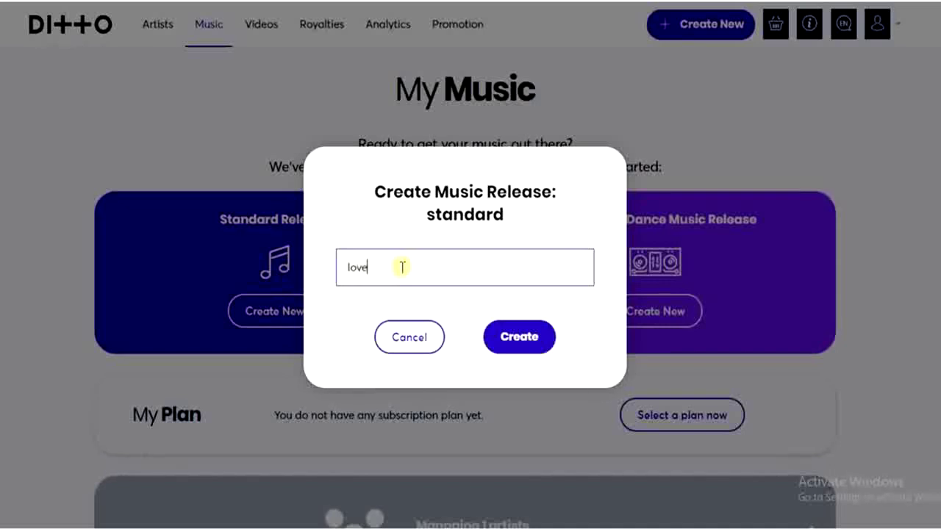
pyautogui.write('me')
pyautogui.click(507, 339)
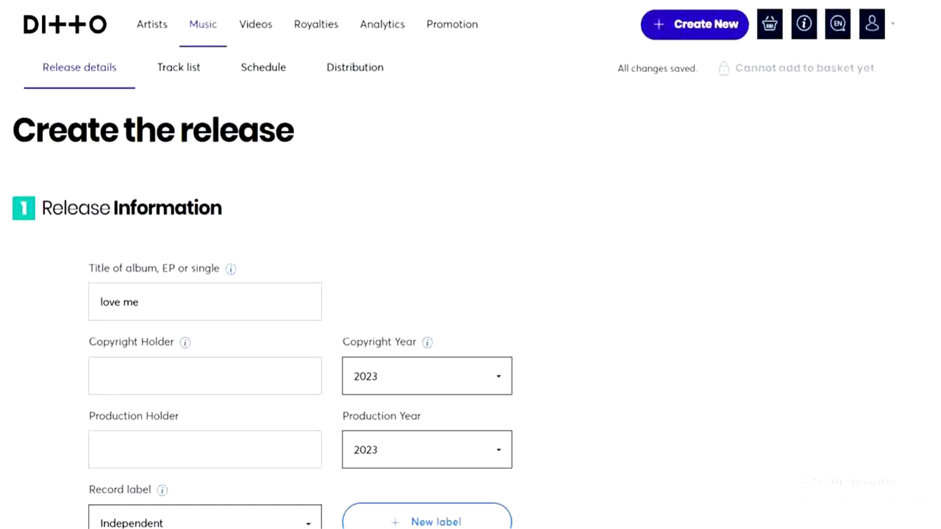
# Step: Try to create a new release artist by entering the artist's name under the release artists
pyautogui.scroll(-2, 294, 316)
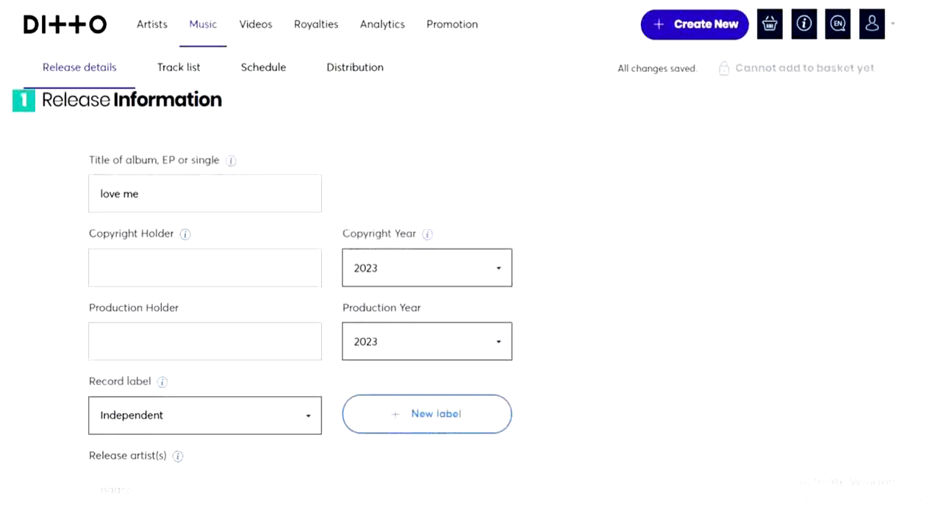
pyautogui.scroll(-3, 397, 308)
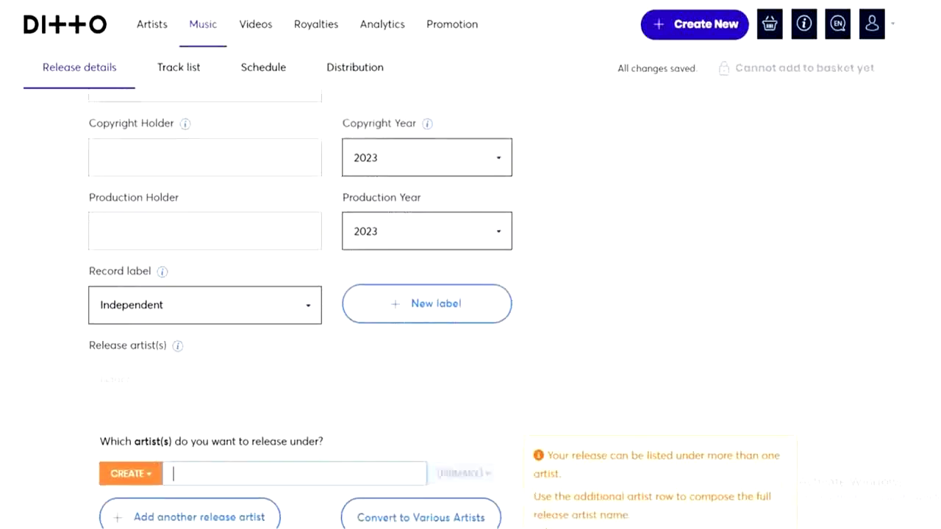
pyautogui.scroll(-1, 208, 406)
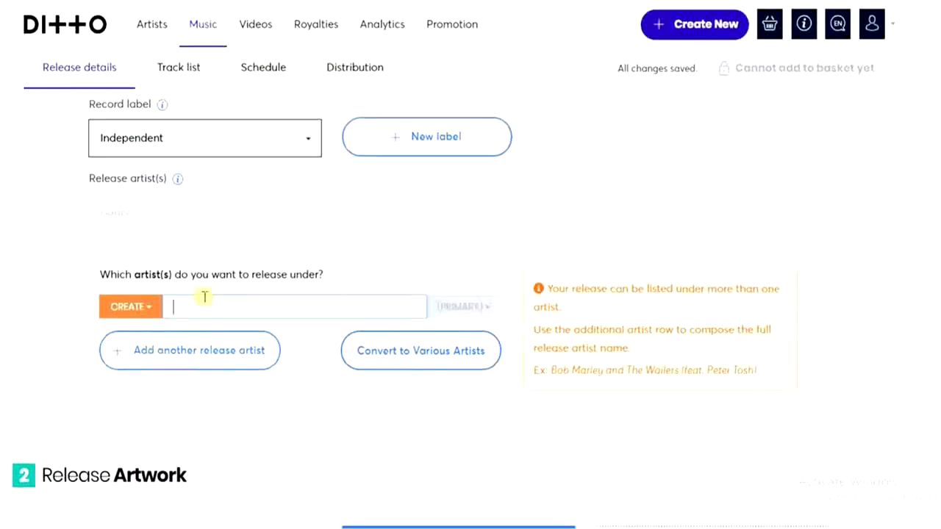
pyautogui.click(172, 307)
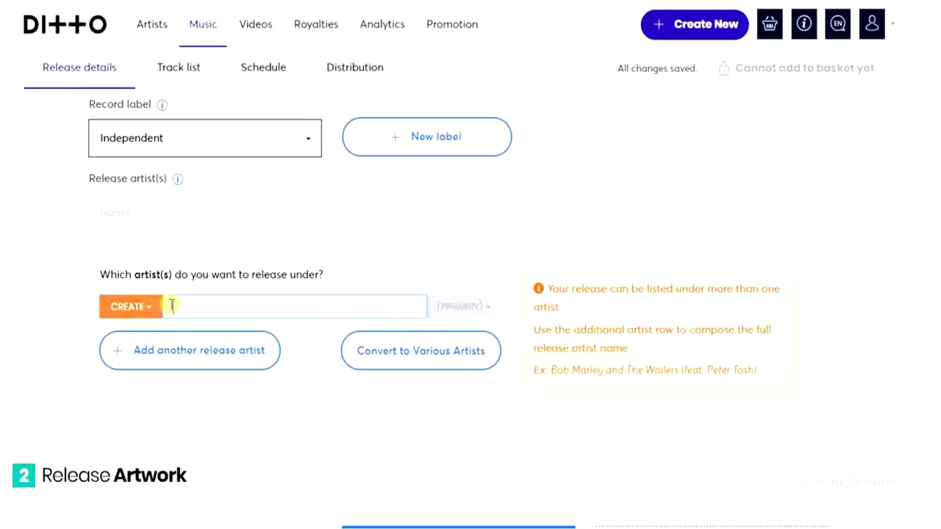
pyautogui.write('isaa')
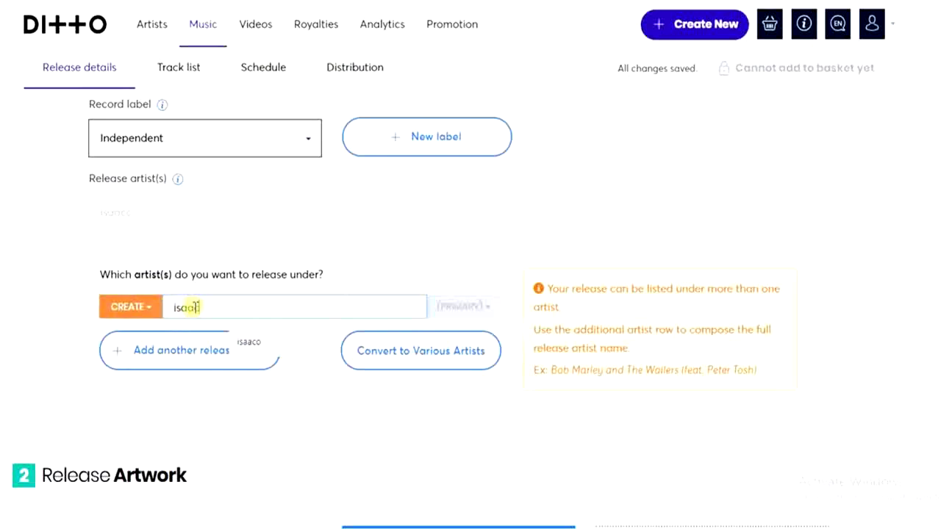
pyautogui.write('co')
pyautogui.press('Return')
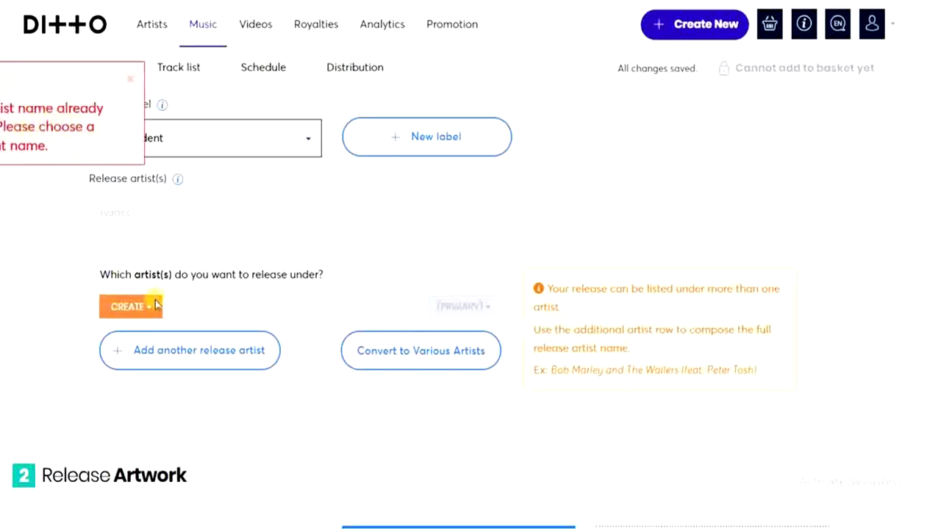
# Step: Create the release artist under a different artist name
pyautogui.click(200, 306)
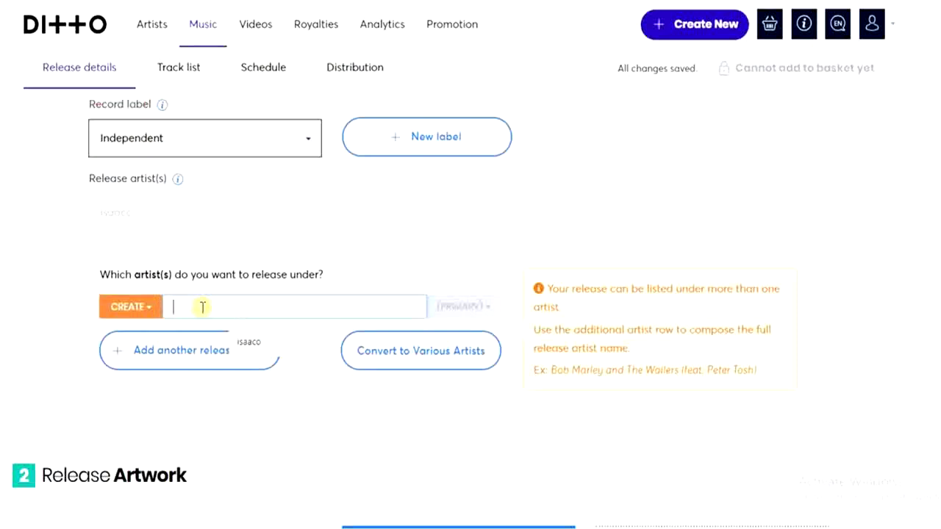
pyautogui.write('ziko')
pyautogui.click(917, 225)
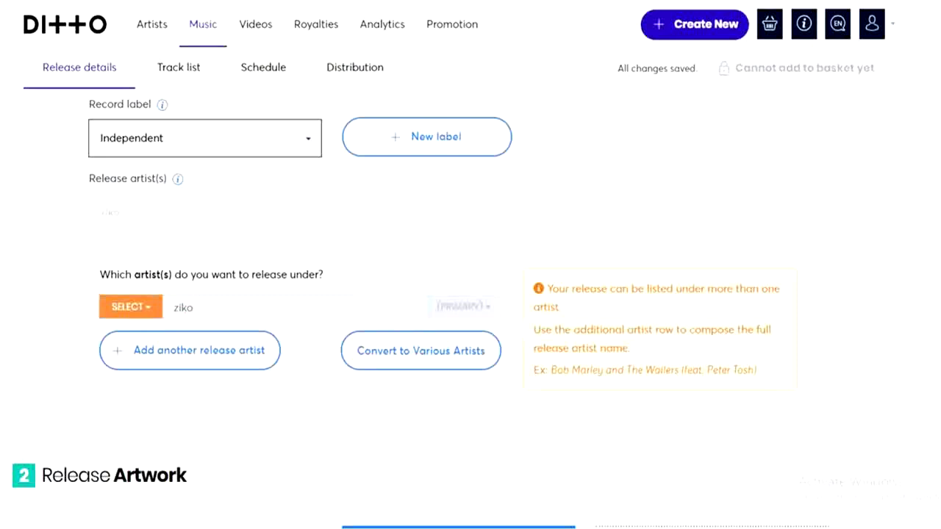
# Step: Upload the image "Untitled design (1)" from the Video folder as the release artwork
pyautogui.scroll(-4, 470, 294)
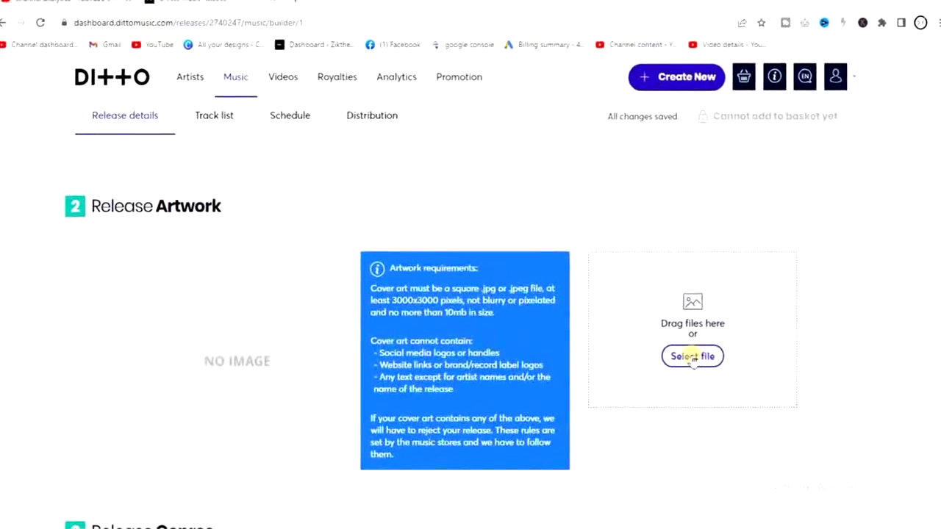
pyautogui.click(692, 357)
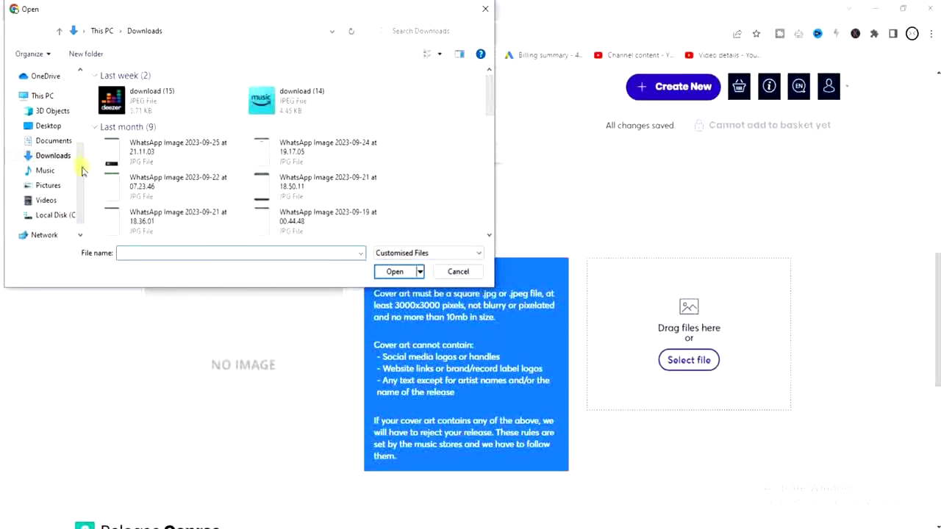
pyautogui.scroll(2, 81, 165)
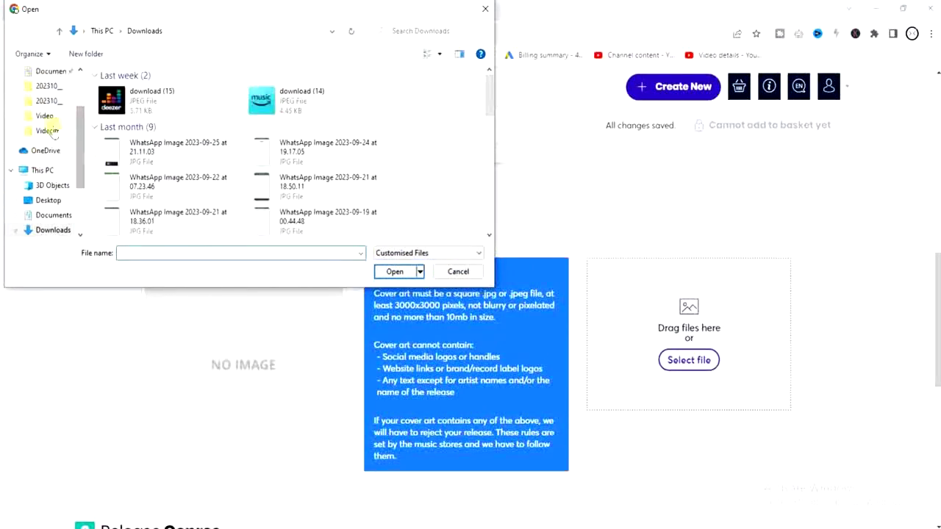
pyautogui.click(44, 116)
pyautogui.click(125, 103)
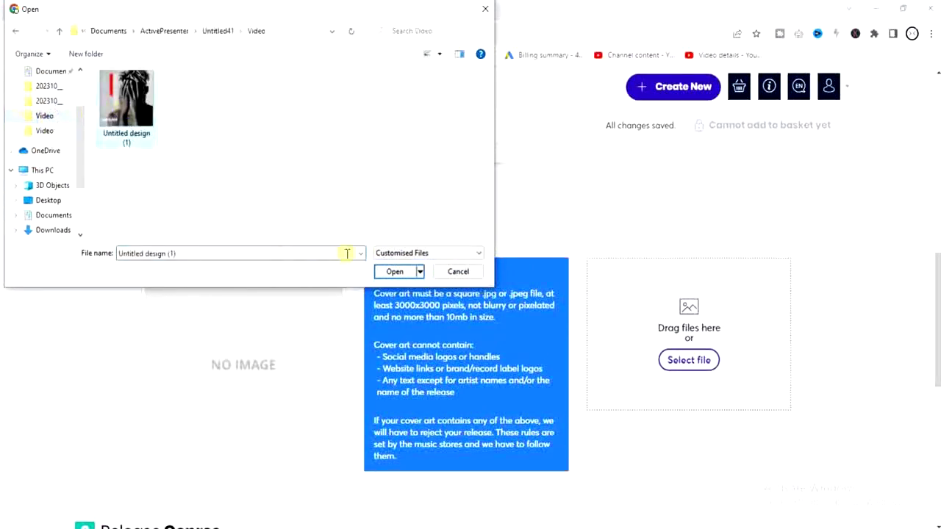
pyautogui.click(395, 272)
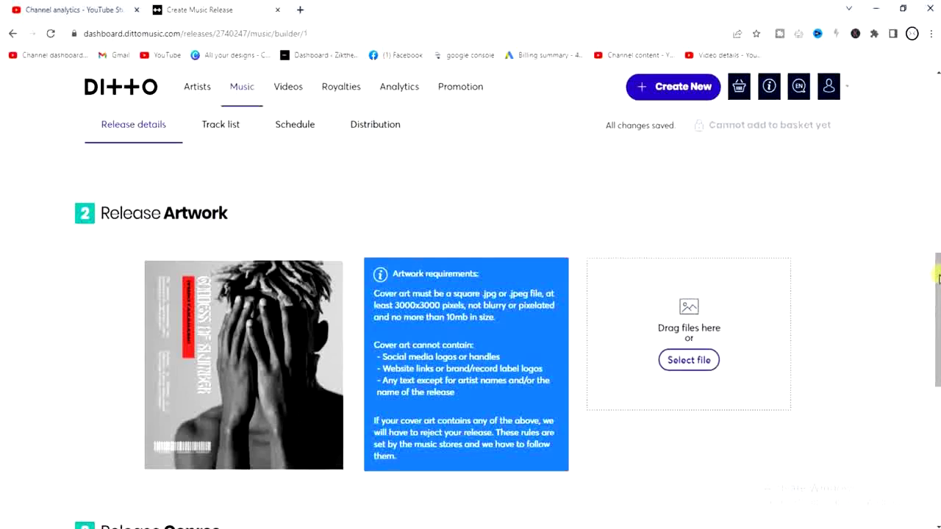
# Step: Set the primary genre to Afro-Beat and the secondary genre to Afro-Pop, and continue to the track list
pyautogui.moveTo(939, 278); pyautogui.dragTo(939, 363)
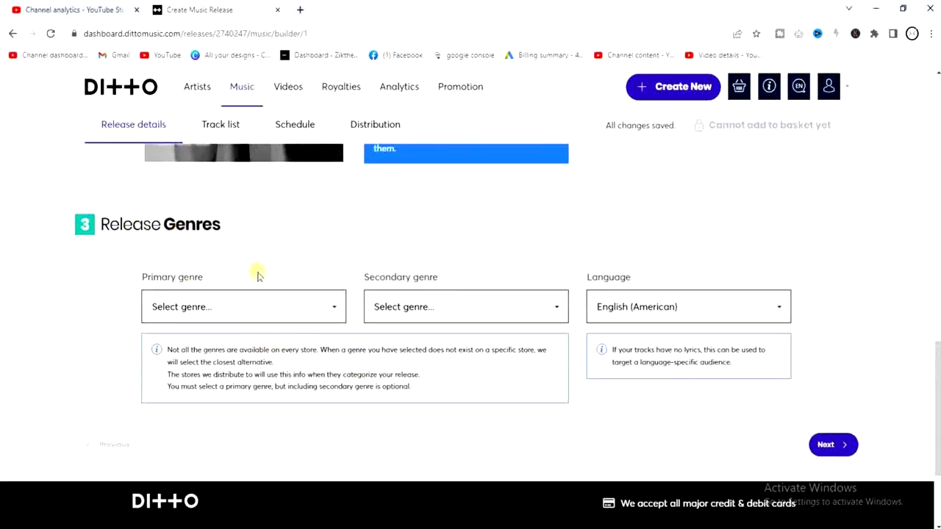
pyautogui.click(340, 314)
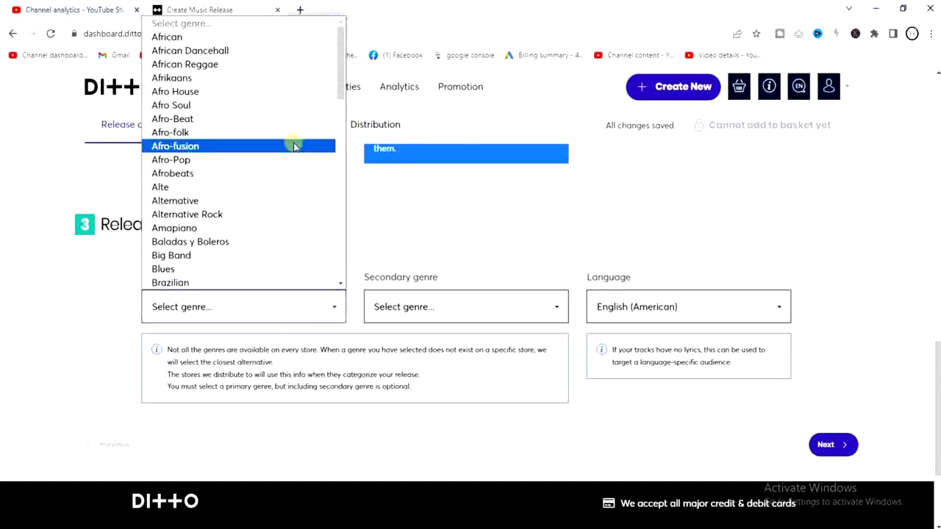
pyautogui.click(236, 119)
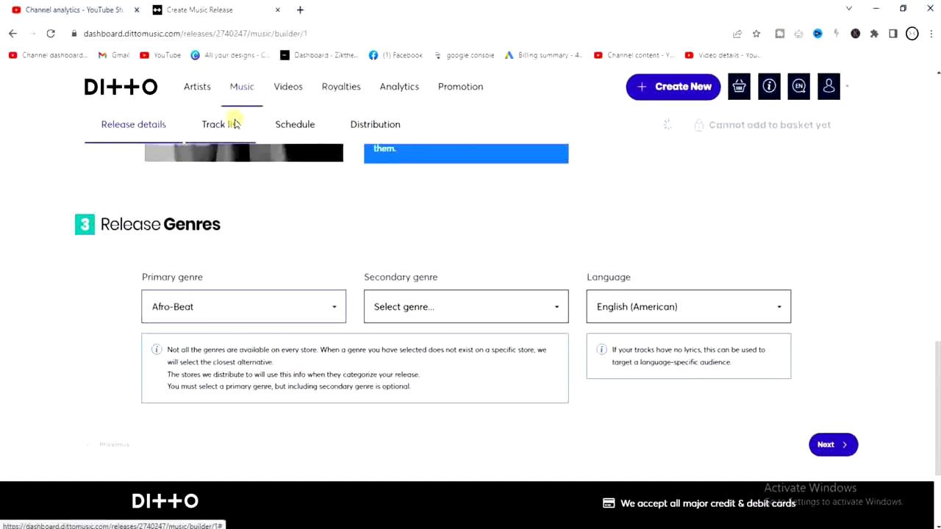
pyautogui.click(556, 309)
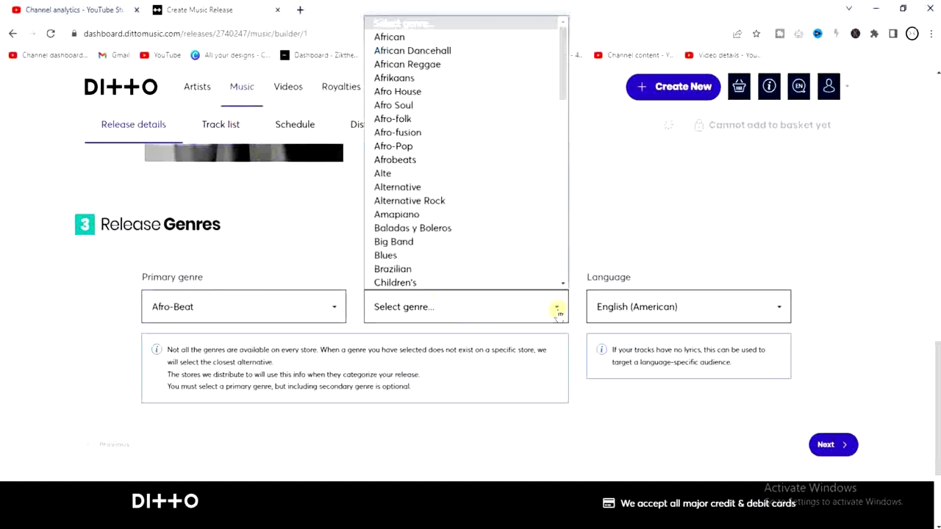
pyautogui.click(491, 145)
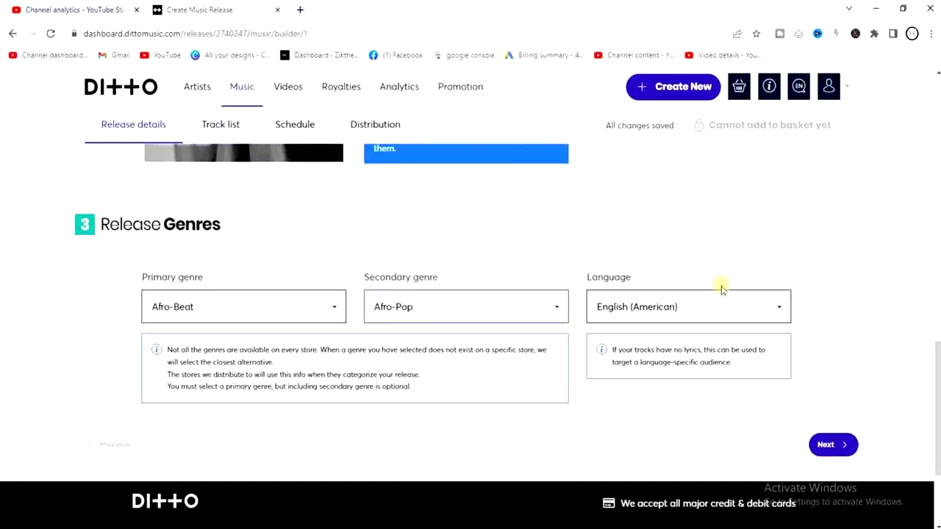
pyautogui.click(838, 446)
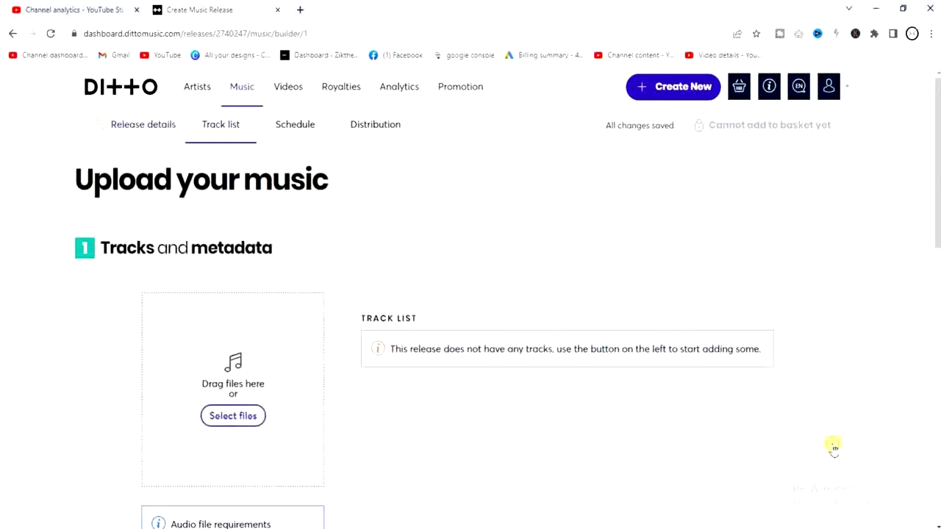
# Step: Upload the WAV file "love me (1)" from the Downloads folder as the release's first track
pyautogui.moveTo(938, 184)
pyautogui.mouseDown()
pyautogui.moveTo(939, 235)
pyautogui.moveTo(939, 202)
pyautogui.mouseUp()
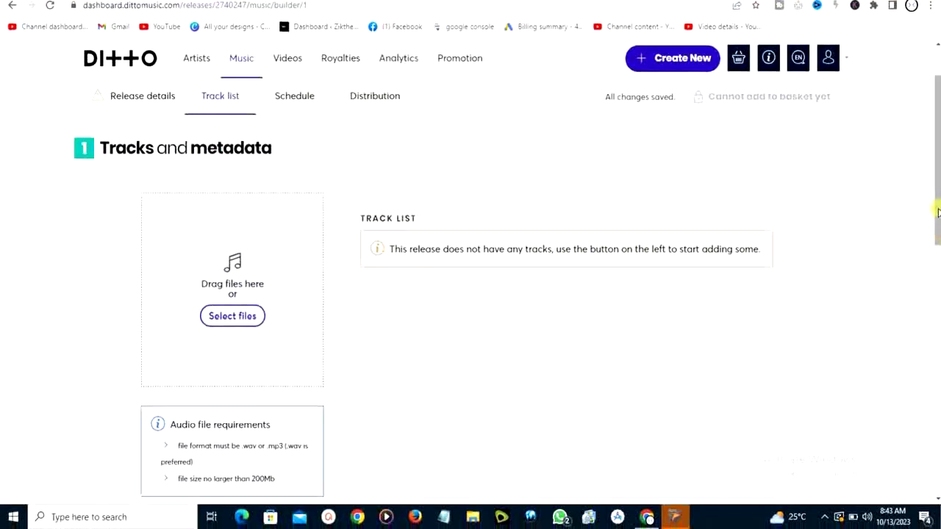
pyautogui.moveTo(936, 207); pyautogui.dragTo(937, 188)
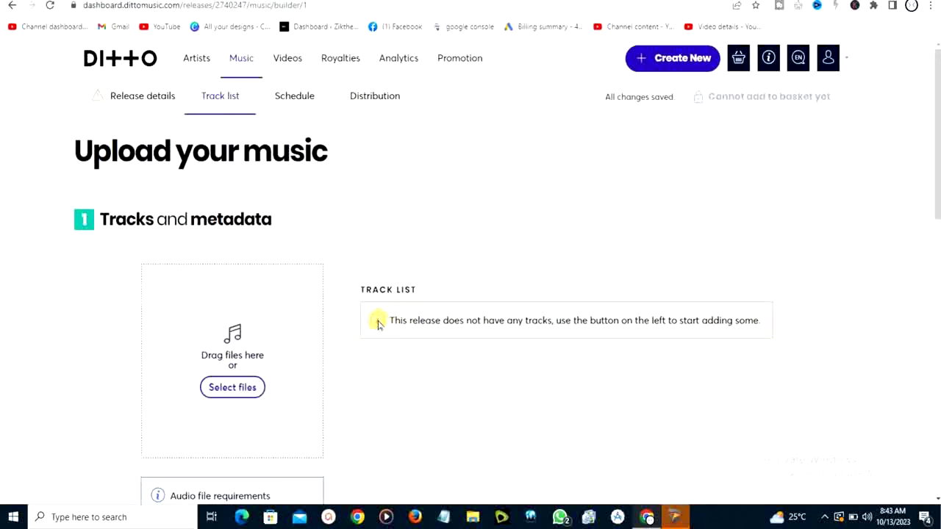
pyautogui.click(237, 389)
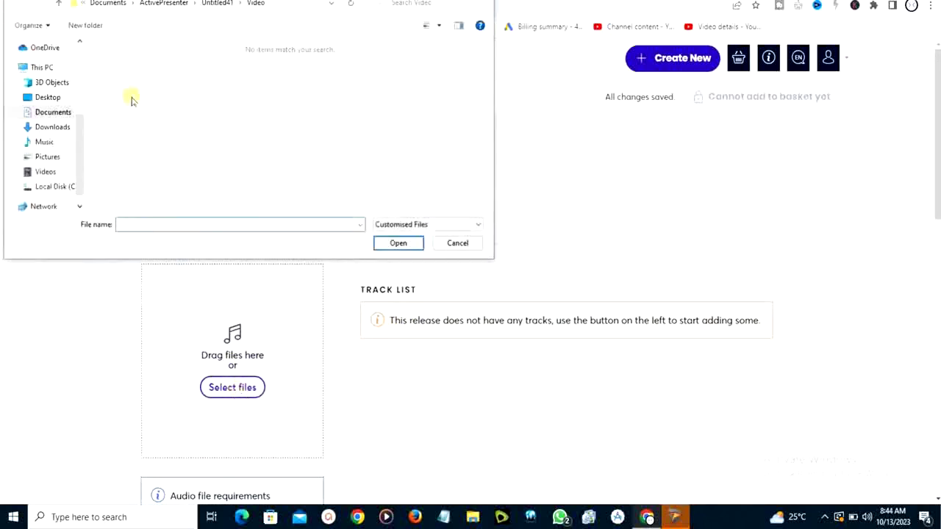
pyautogui.click(53, 127)
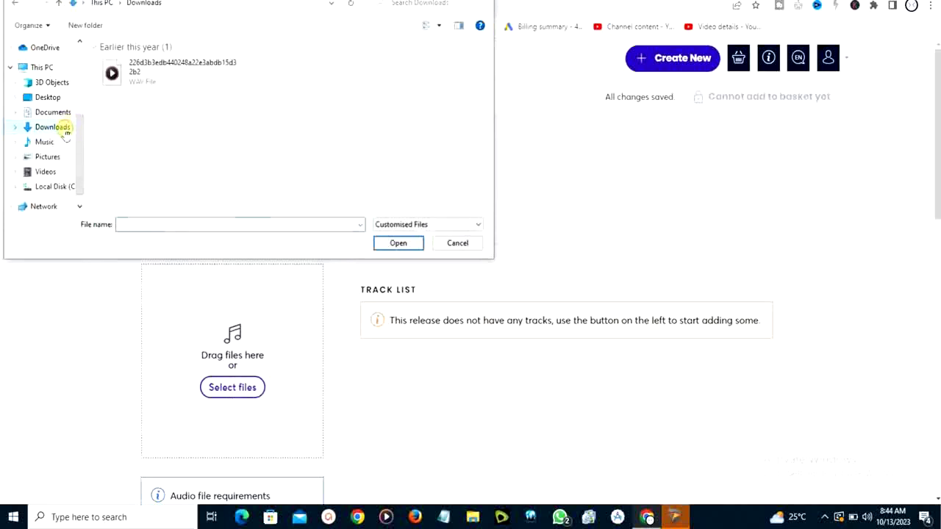
pyautogui.click(336, 69)
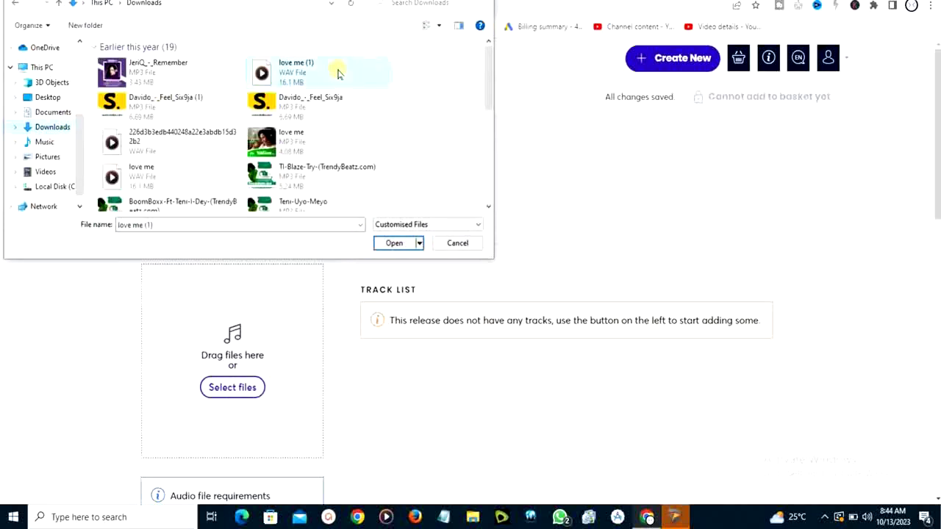
pyautogui.click(395, 243)
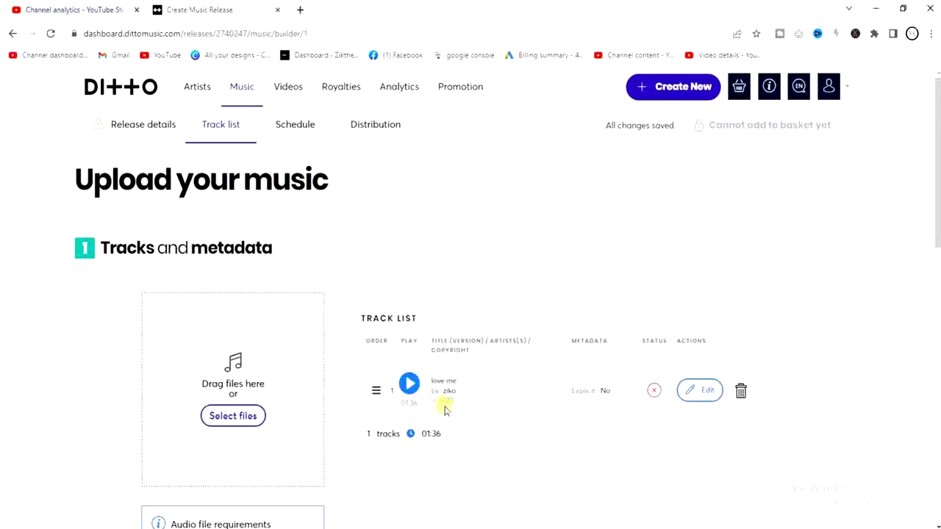
# Step: Upload the MP3 file "JeriQ_-_Remember" as a second track and decline auto-populating its metadata
pyautogui.click(233, 416)
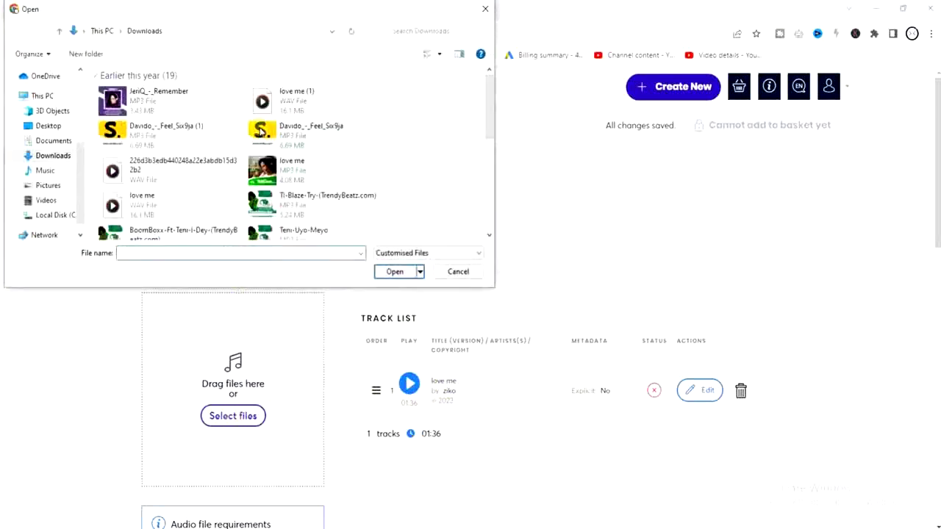
pyautogui.click(152, 110)
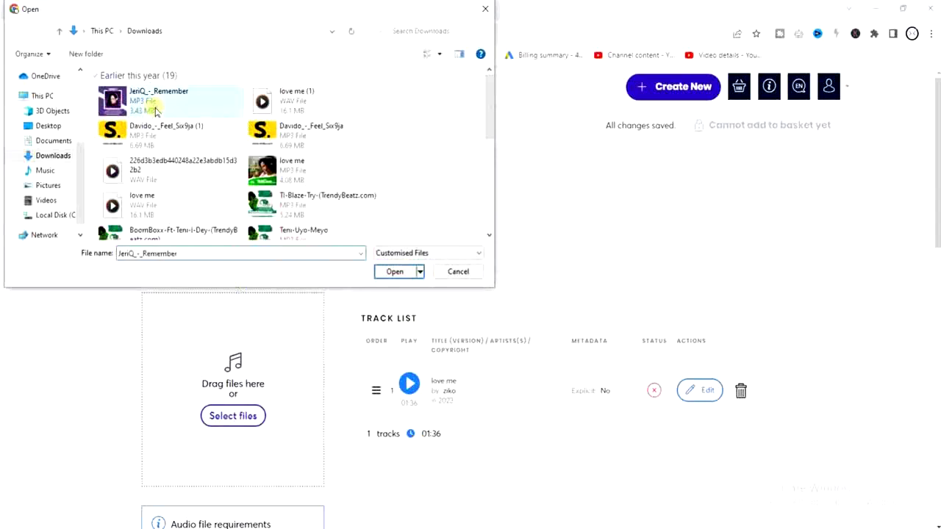
pyautogui.click(396, 271)
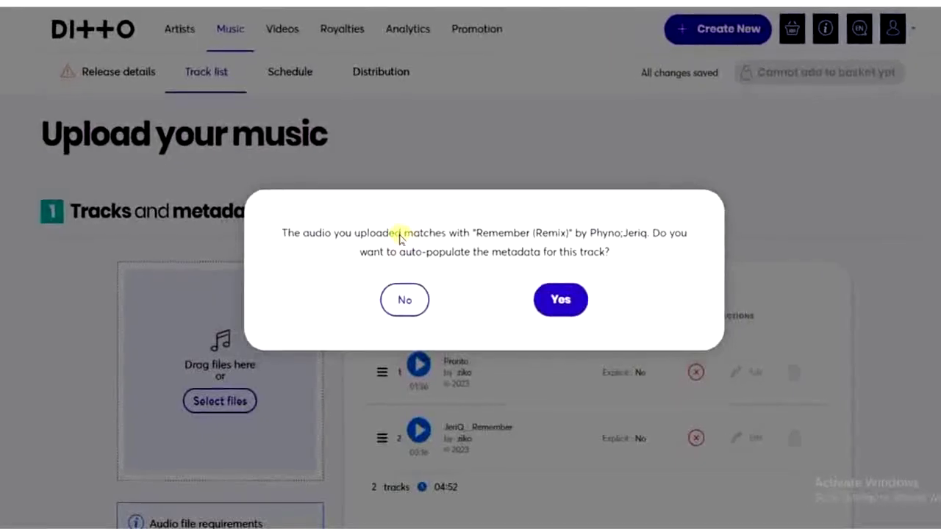
pyautogui.click(402, 299)
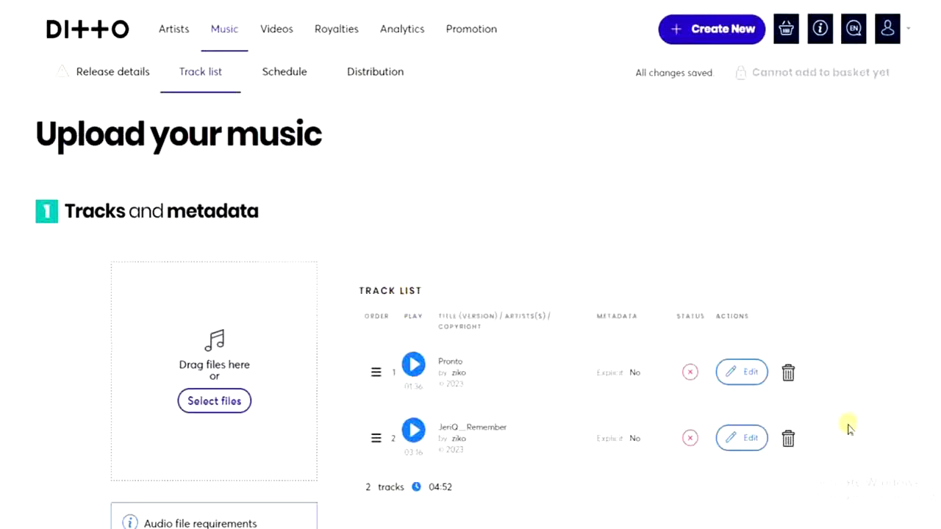
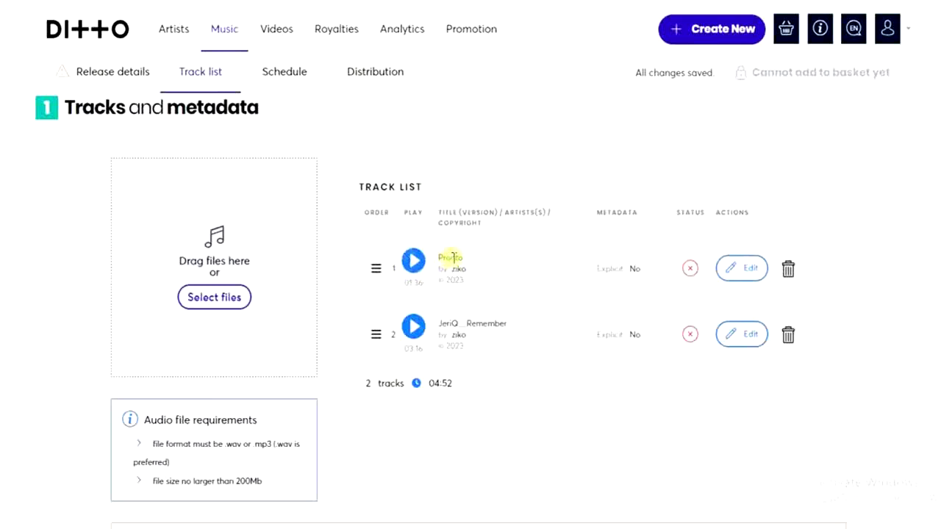
# Step: Change the first track's title to "leave me" and finish editing that track
pyautogui.click(741, 269)
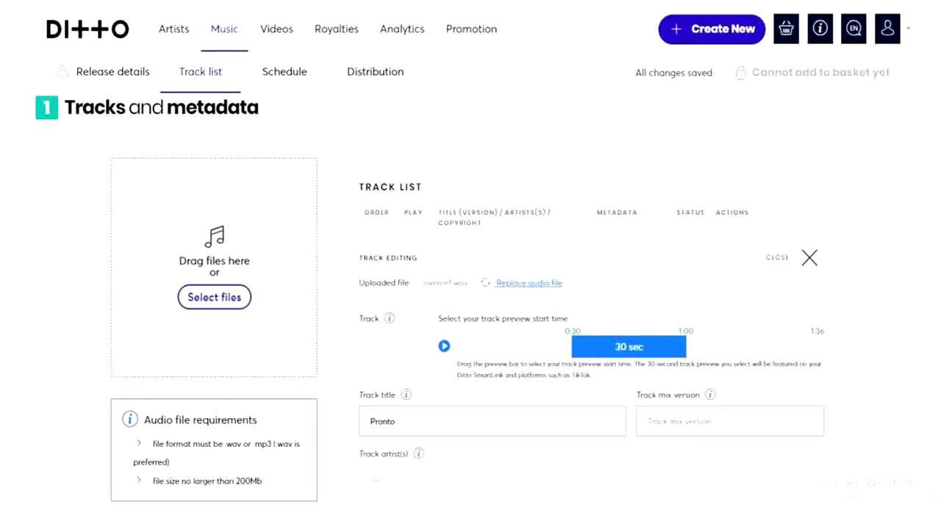
pyautogui.scroll(-2, 430, 299)
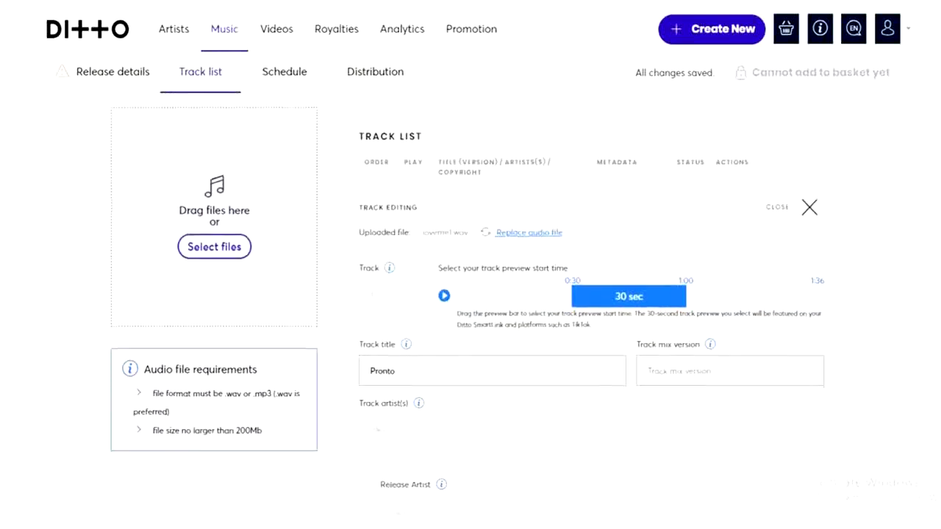
pyautogui.scroll(-2, 408, 312)
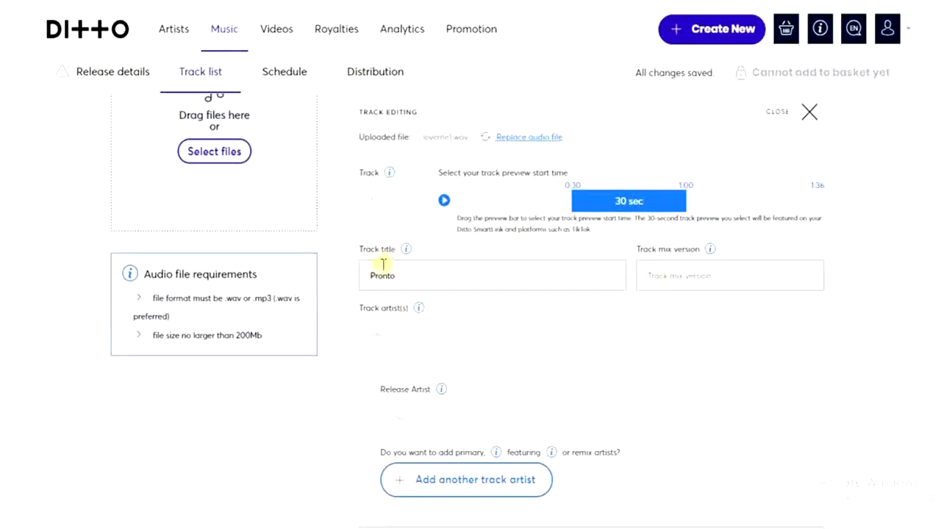
pyautogui.click(418, 266)
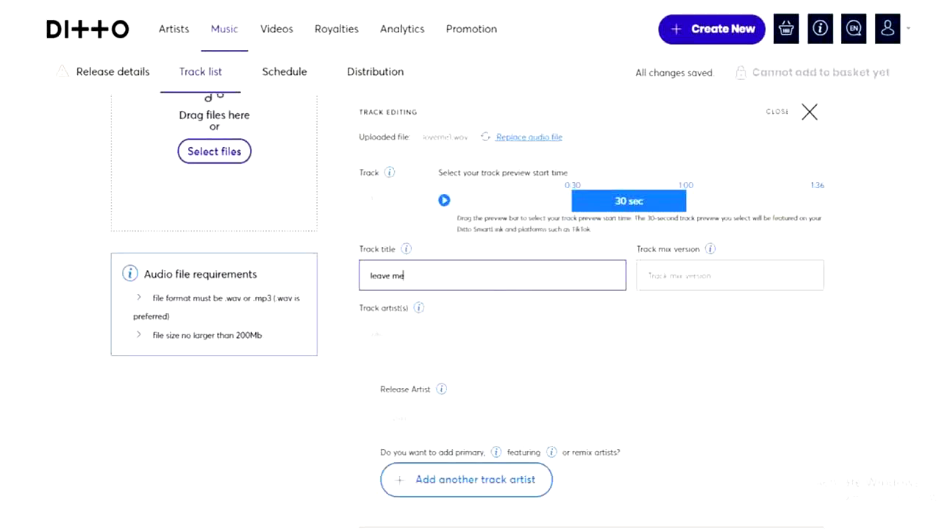
pyautogui.scroll(-5, 471, 309)
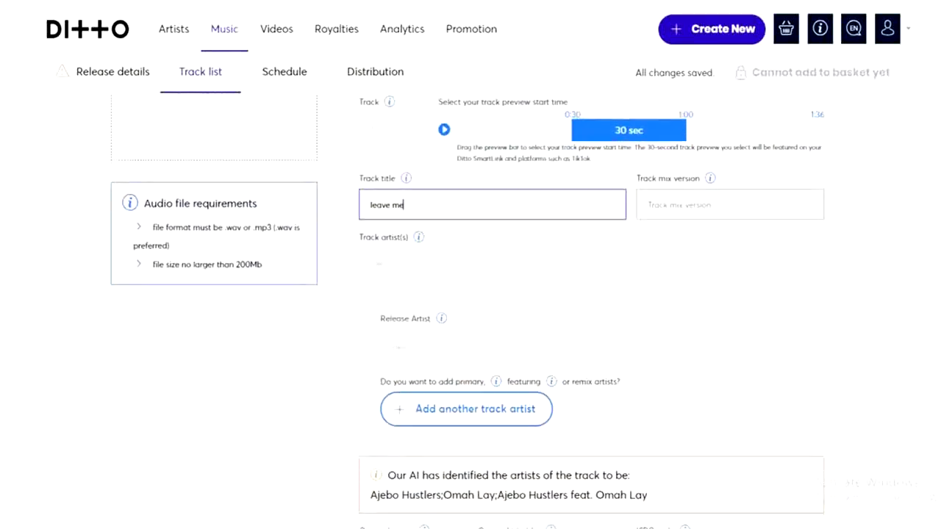
pyautogui.scroll(-9, 470, 309)
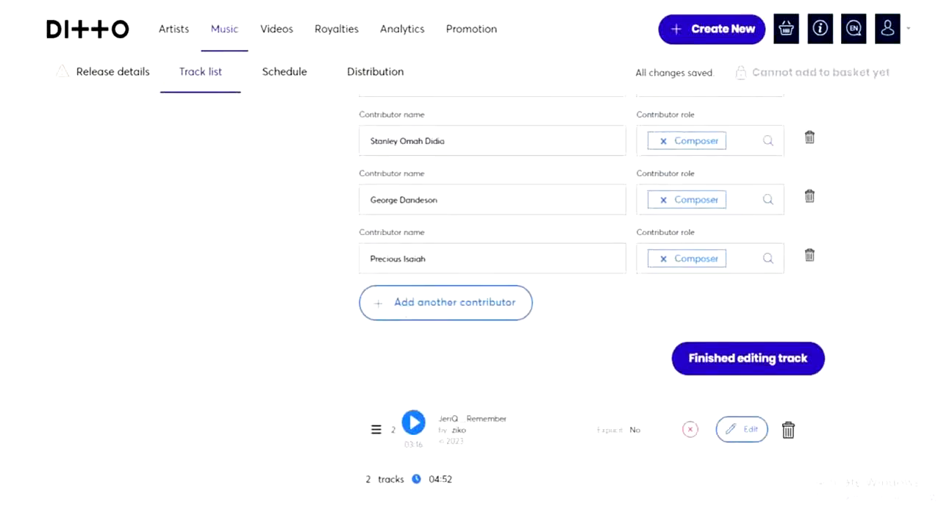
pyautogui.scroll(-1, 470, 309)
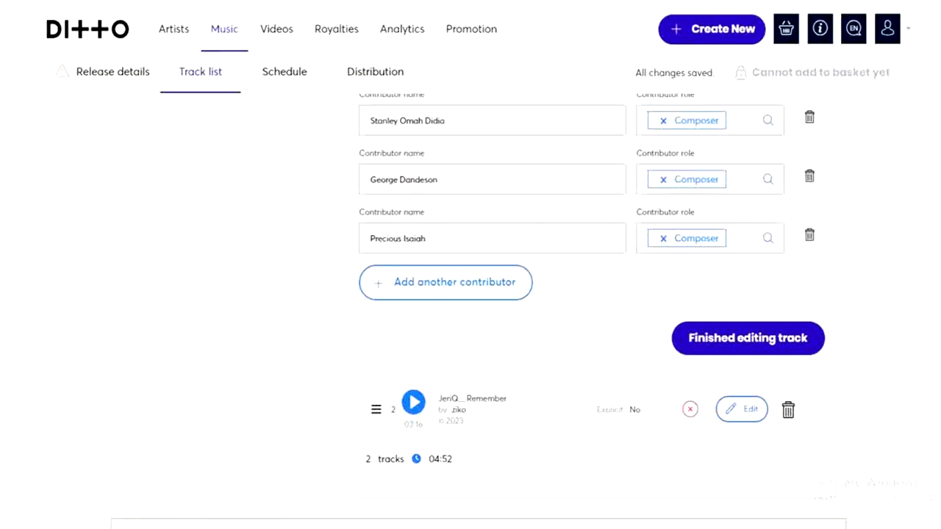
pyautogui.click(740, 339)
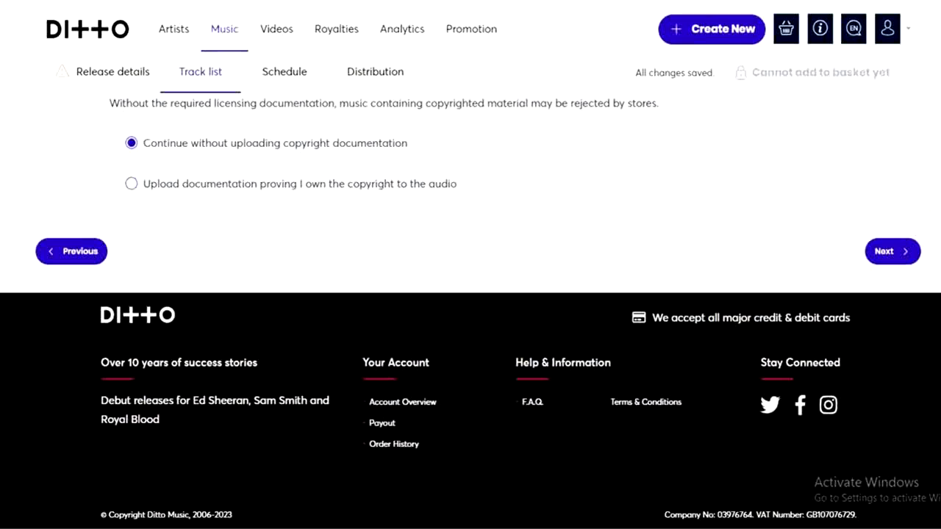
# Step: Shorten the second track's title to "Remember" and finish editing that track
pyautogui.scroll(10, 470, 309)
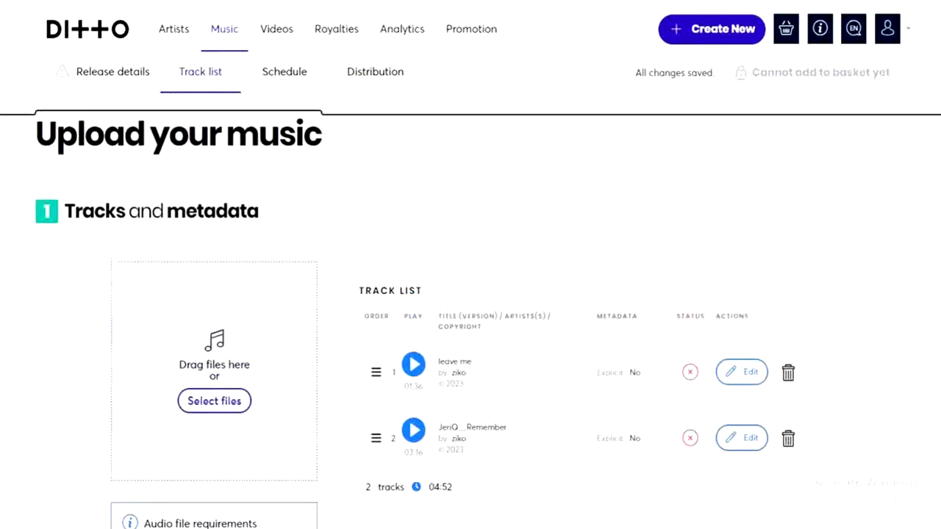
pyautogui.scroll(-1, 471, 311)
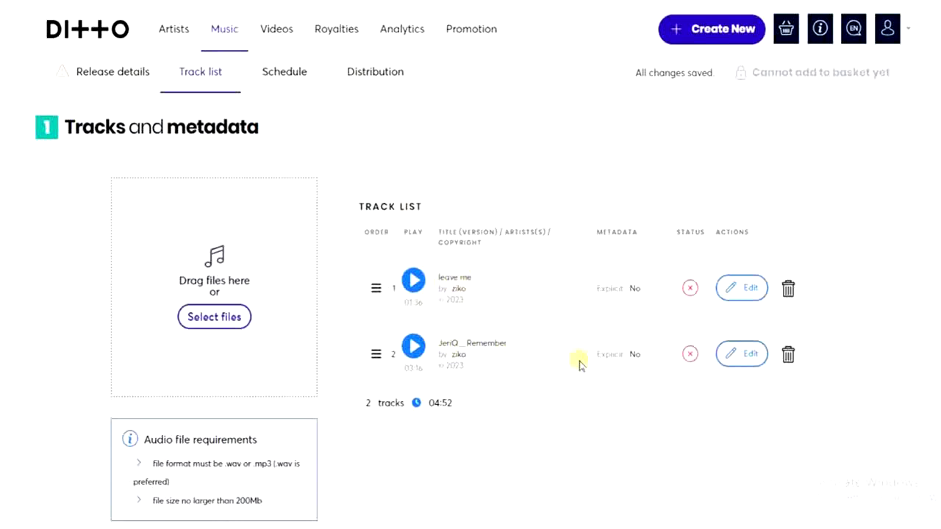
pyautogui.click(735, 352)
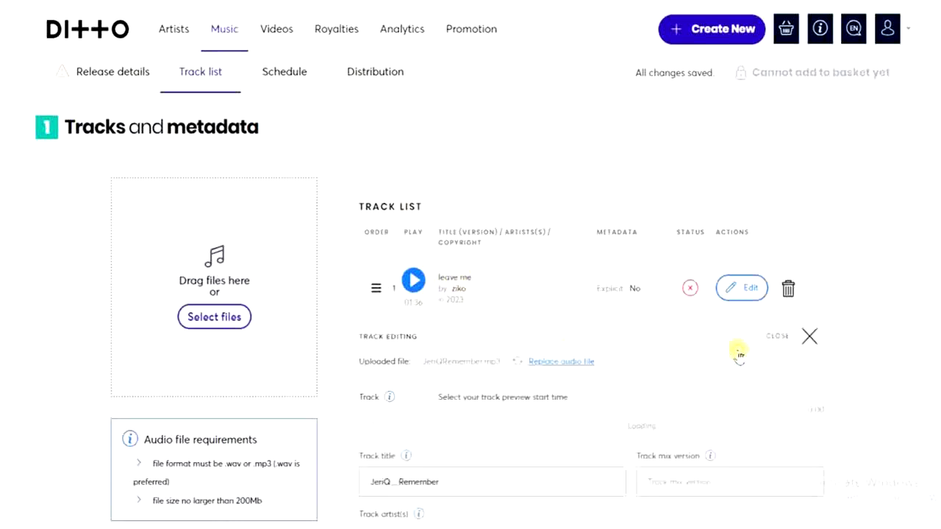
pyautogui.scroll(-2, 901, 276)
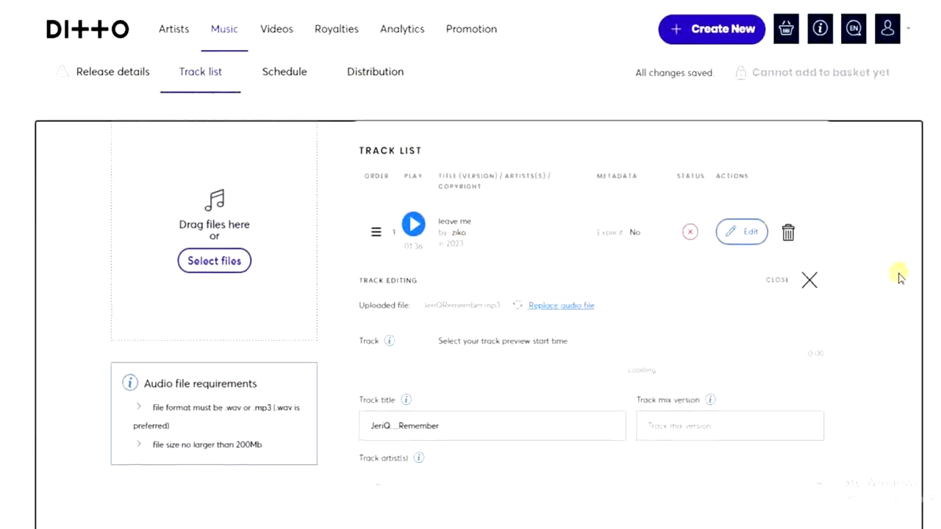
pyautogui.click(454, 347)
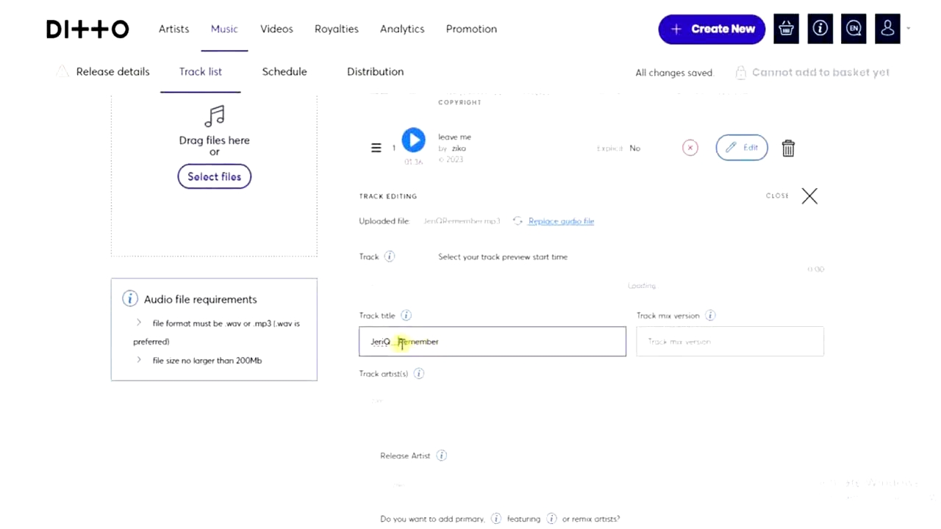
pyautogui.press('BackSpace')
pyautogui.press('BackSpace')
pyautogui.press('BackSpace')
pyautogui.press('BackSpace')
pyautogui.press('BackSpace')
pyautogui.press('BackSpace')
pyautogui.press('BackSpace')
pyautogui.press('BackSpace')
pyautogui.scroll(-6, 937, 325)
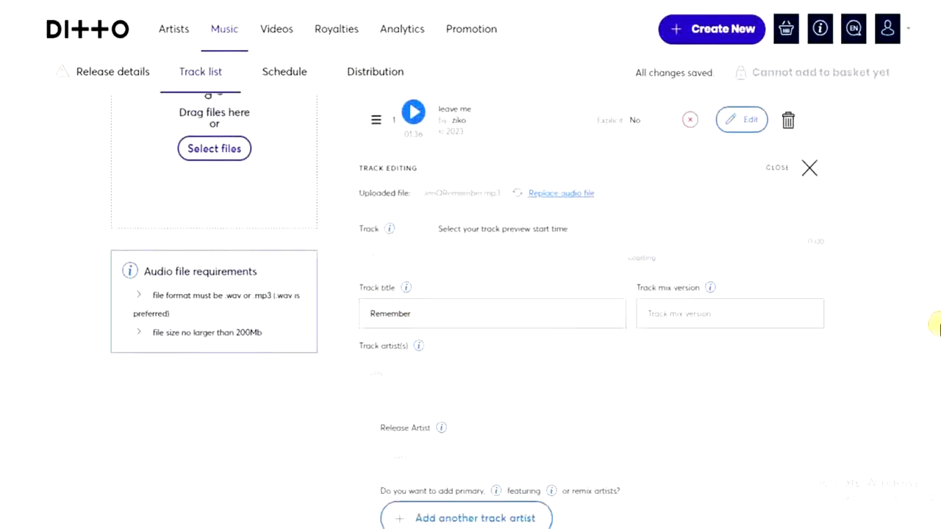
pyautogui.scroll(-3, 937, 325)
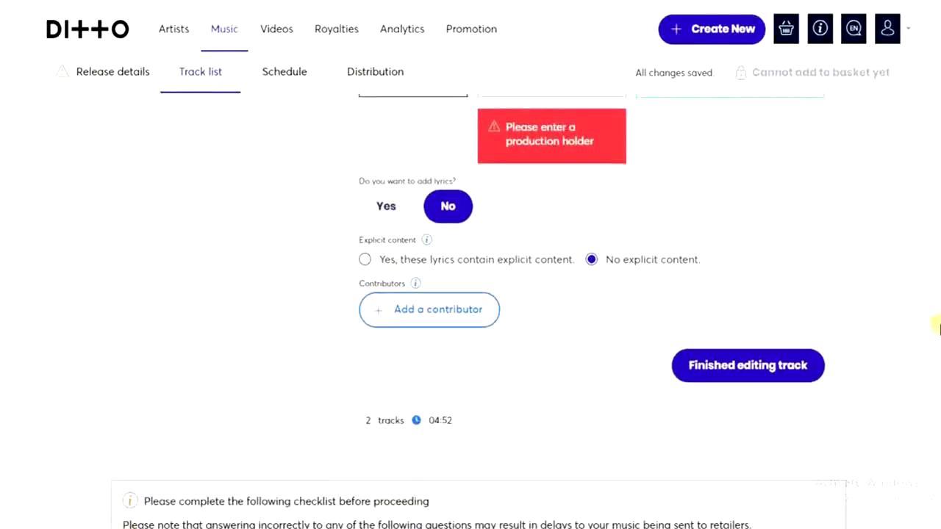
pyautogui.click(739, 364)
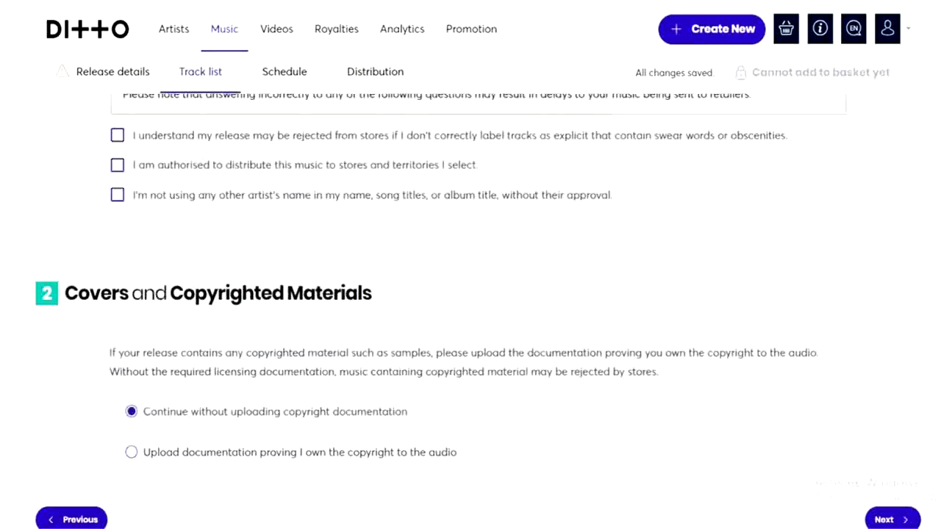
pyautogui.scroll(-1, 470, 309)
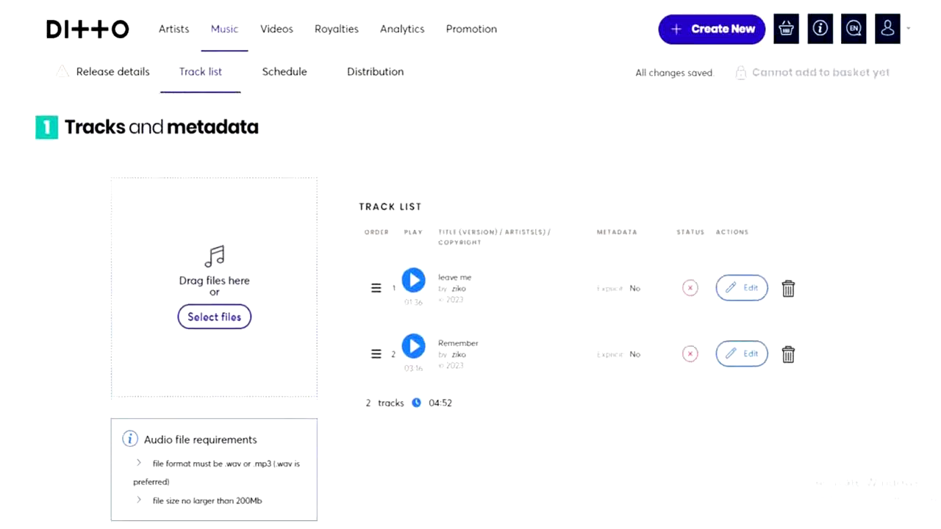
# Step: Accept all three checklist statements on explicit labelling, distribution authorisation and use of other artists' names
pyautogui.click(406, 283)
pyautogui.scroll(-1, 927, 224)
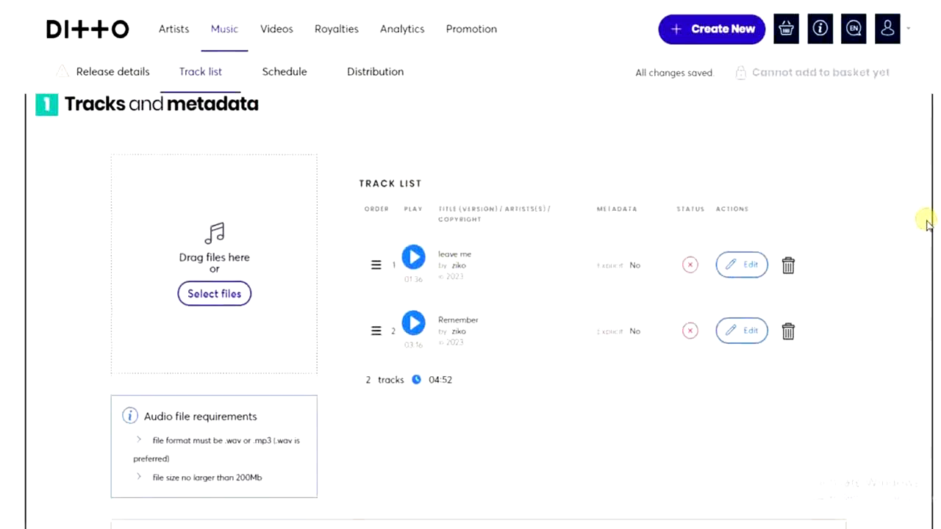
pyautogui.scroll(-5, 928, 225)
pyautogui.scroll(2, 928, 224)
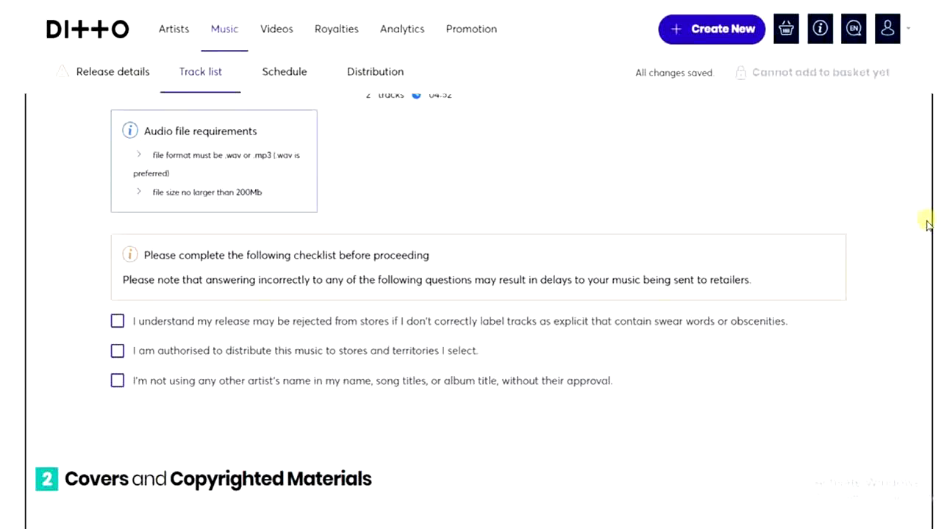
pyautogui.click(118, 321)
pyautogui.click(117, 351)
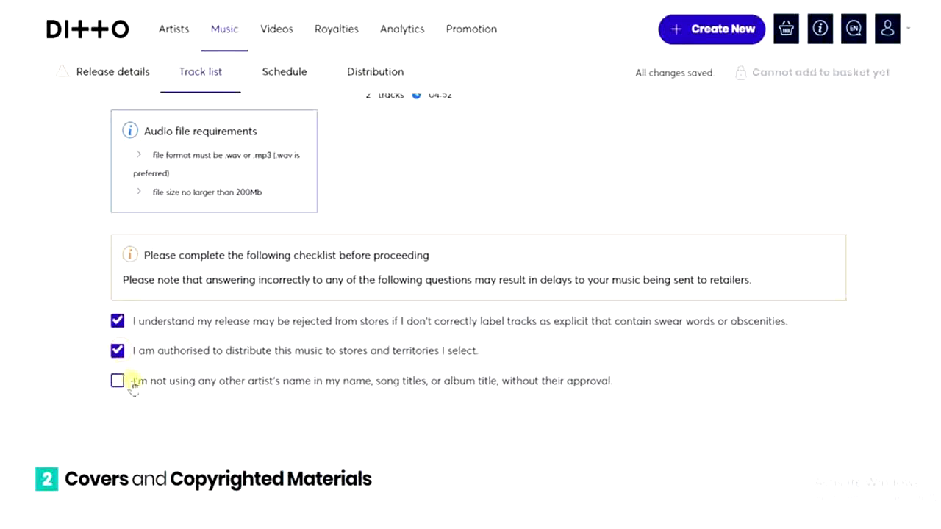
pyautogui.click(119, 382)
# Step: Choose to continue without uploading copyright documentation and proceed to the release schedule
pyautogui.scroll(-4, 470, 309)
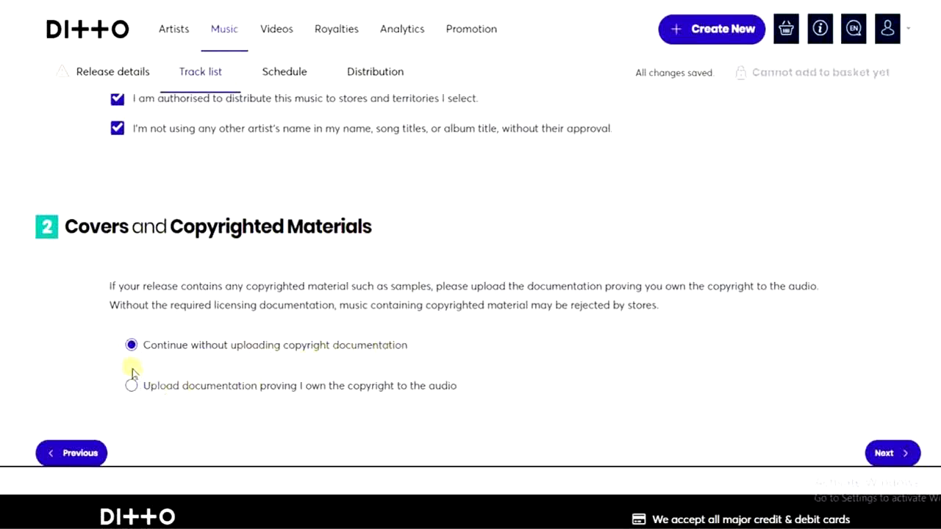
pyautogui.click(130, 345)
pyautogui.click(886, 455)
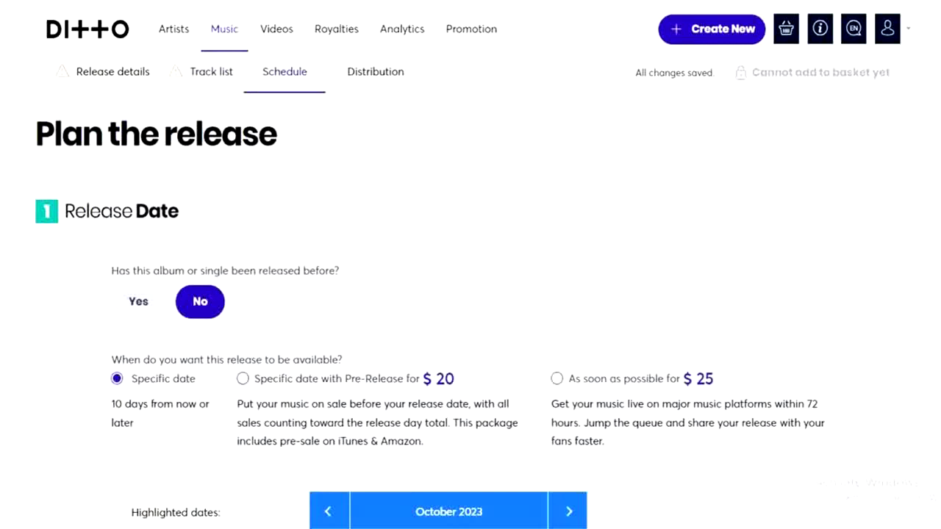
# Step: Set the specific release date to 31 October 2023 and decline country restrictions for the release
pyautogui.scroll(-2, 430, 322)
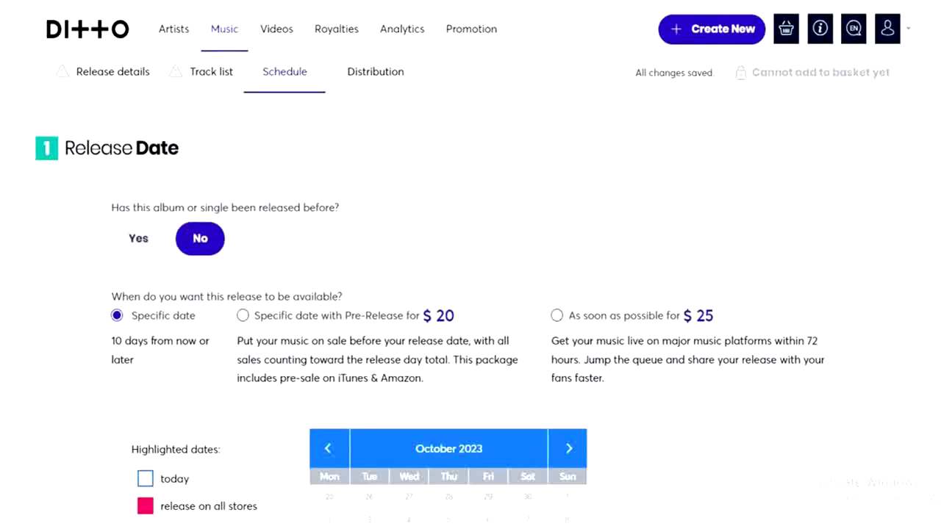
pyautogui.scroll(-2, 164, 184)
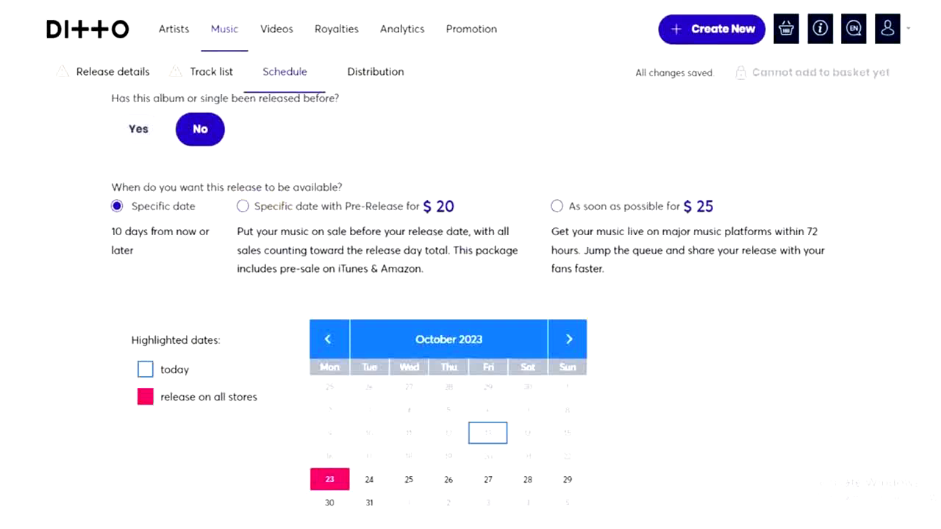
pyautogui.scroll(-1, 467, 299)
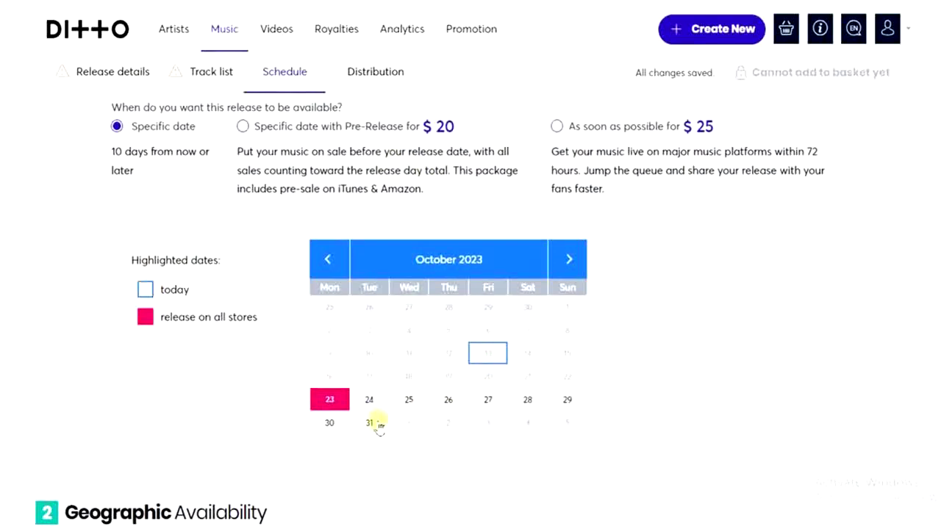
pyautogui.click(370, 423)
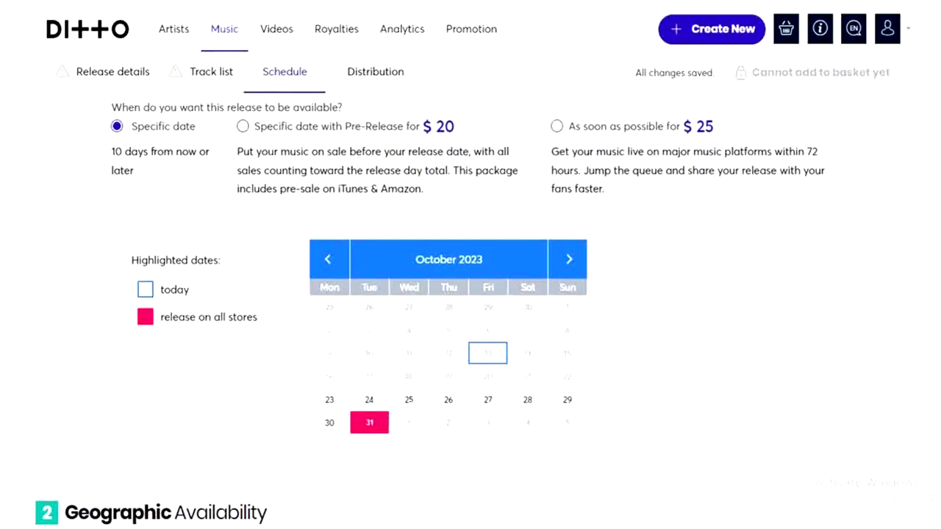
pyautogui.scroll(-3, 892, 312)
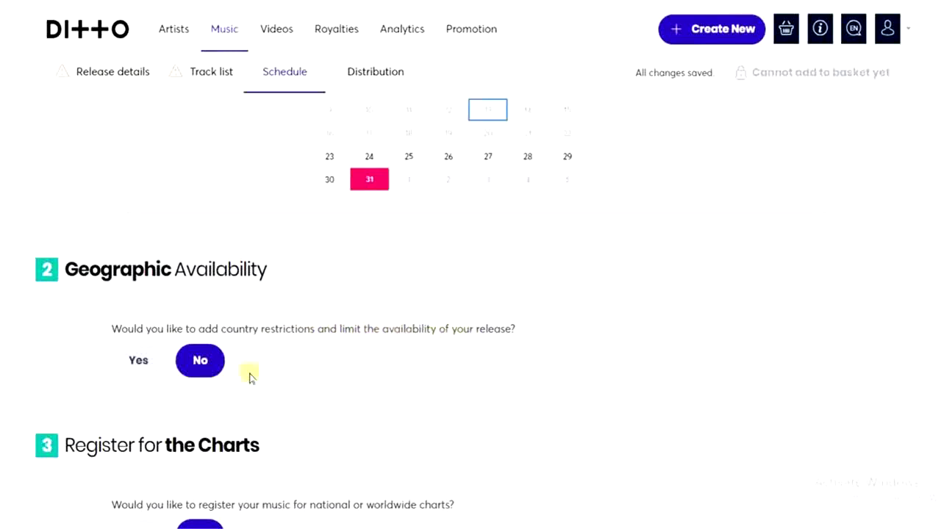
pyautogui.click(198, 365)
# Step: Register the music for the charts with the Worldwide option and continue to the distribution settings
pyautogui.scroll(-3, 470, 294)
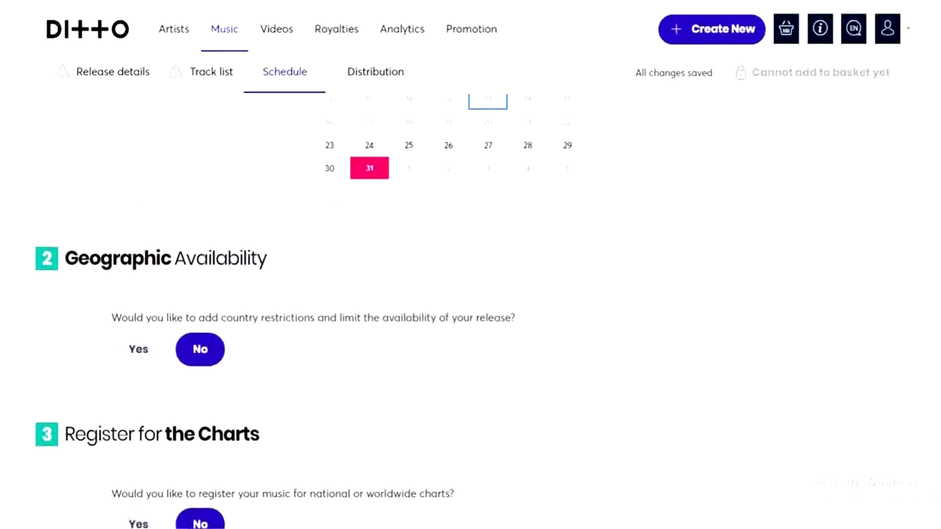
pyautogui.scroll(-1, 262, 262)
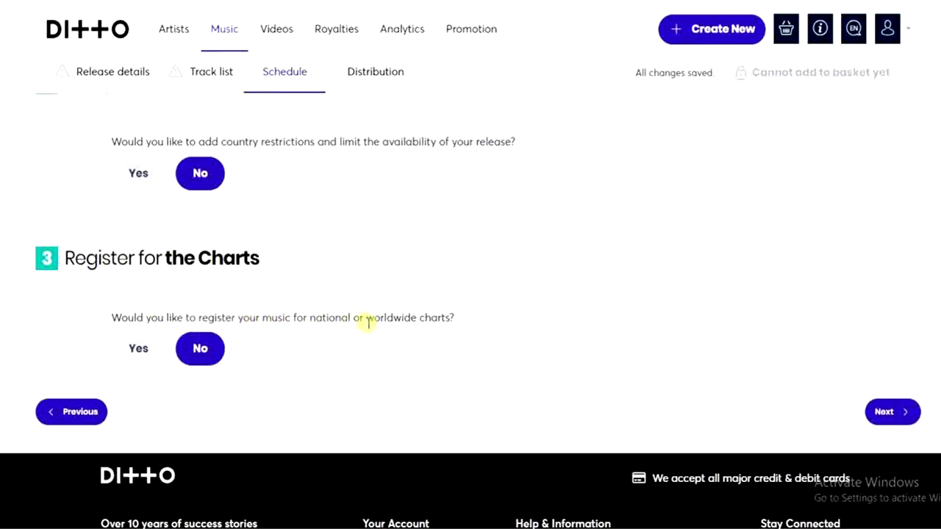
pyautogui.click(144, 353)
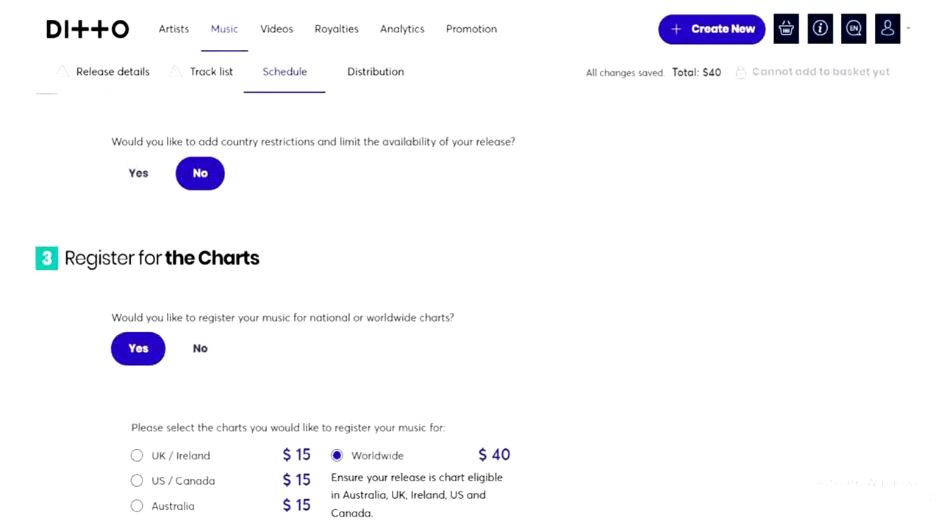
pyautogui.scroll(-3, 450, 345)
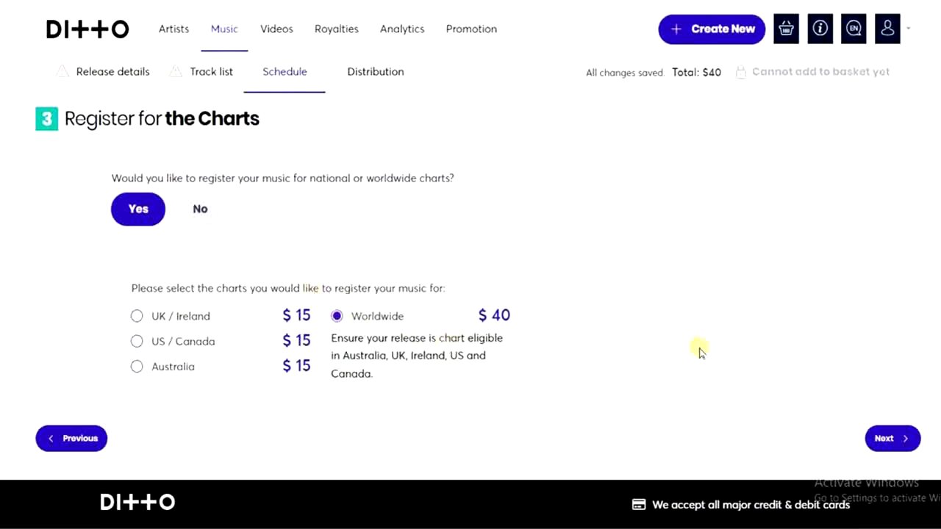
pyautogui.click(895, 439)
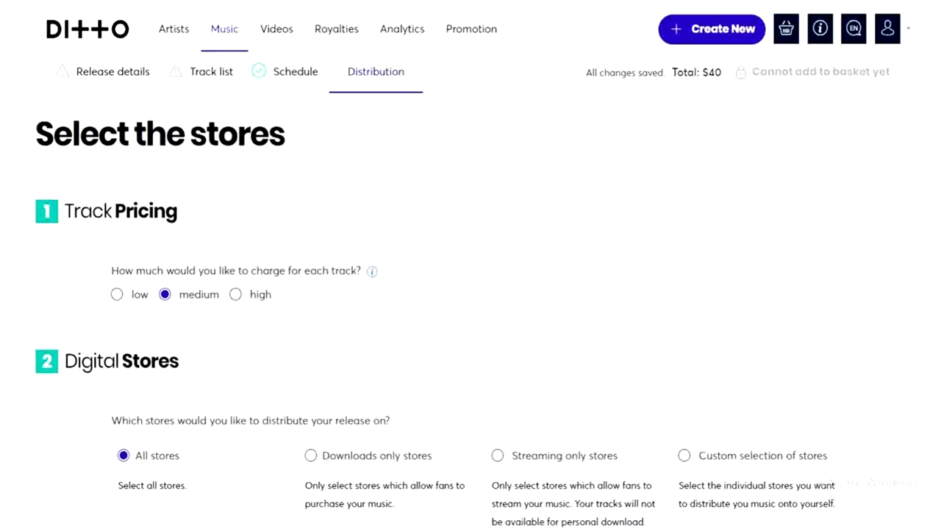
# Step: Go through the digital store selection and opt to send the release automatically to all new stores
pyautogui.scroll(-4, 226, 184)
pyautogui.scroll(2, 226, 184)
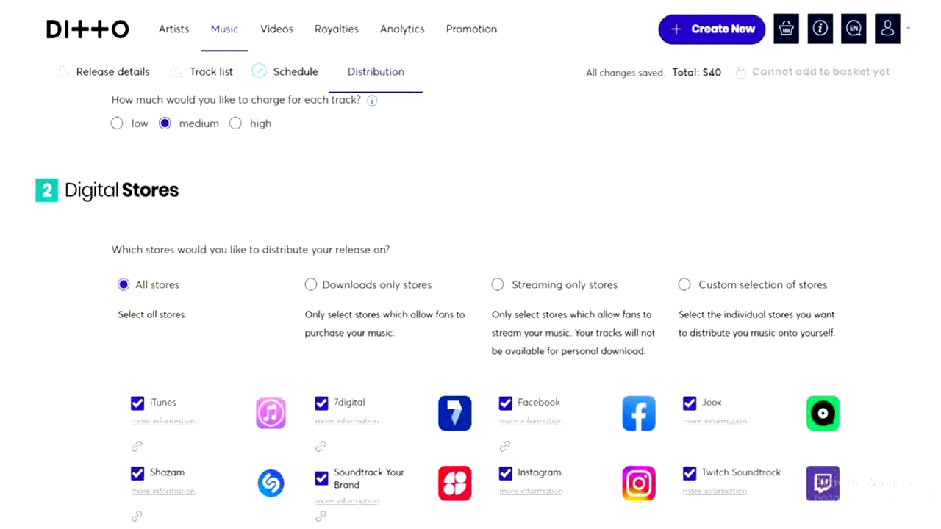
pyautogui.scroll(-6, 476, 324)
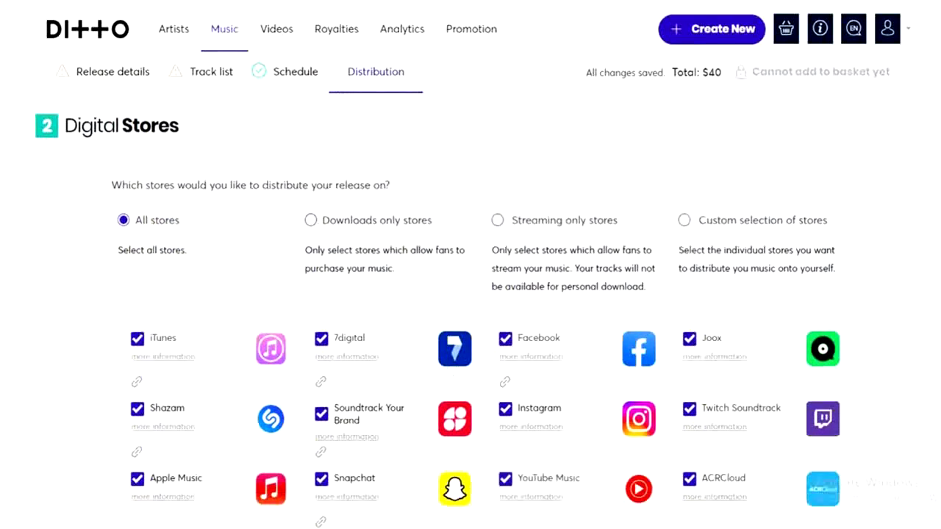
pyautogui.scroll(-10, 476, 323)
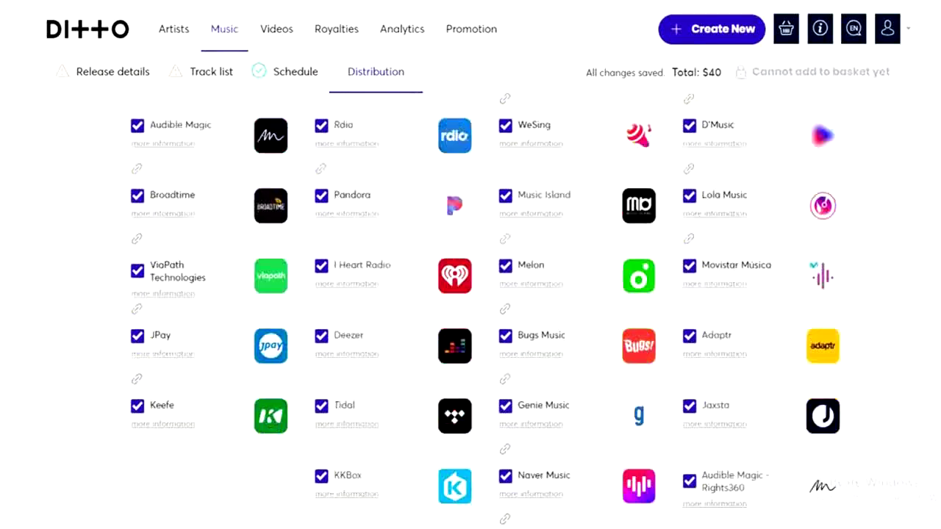
pyautogui.scroll(-3, 476, 323)
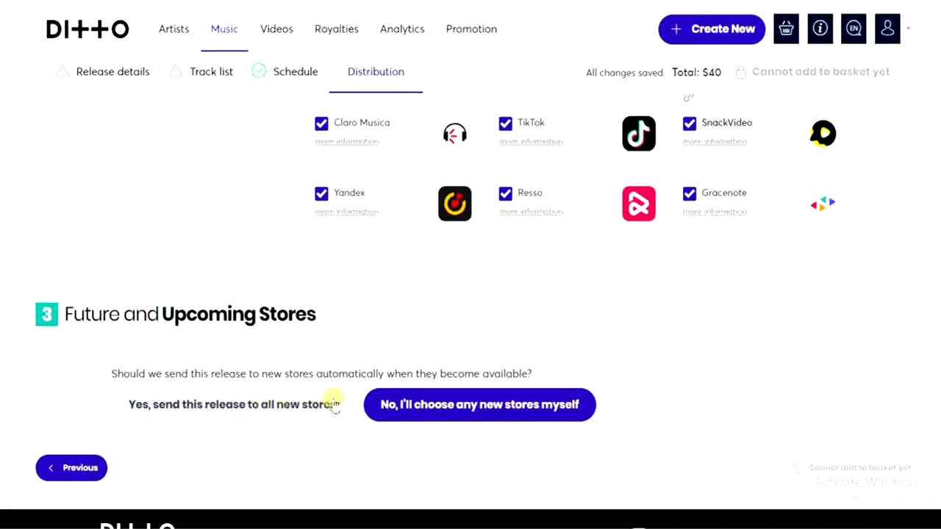
pyautogui.click(216, 406)
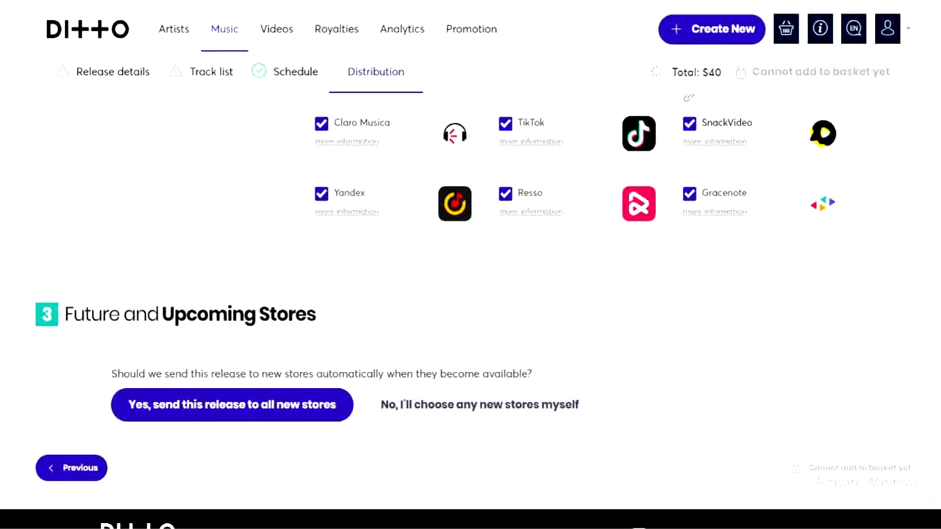
# Step: Return to the release details and fill in the copyright holder and production holder names
pyautogui.scroll(-2, 470, 313)
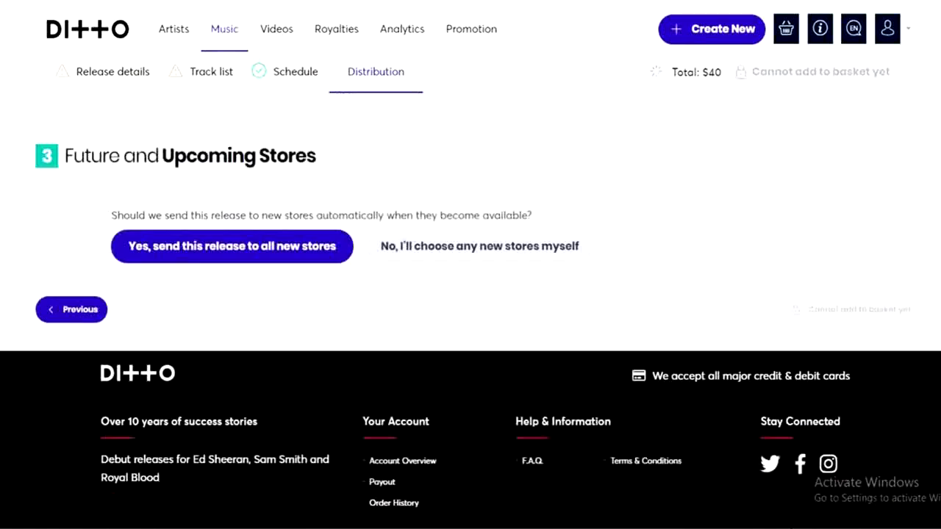
pyautogui.scroll(2, 470, 313)
pyautogui.scroll(15, 470, 308)
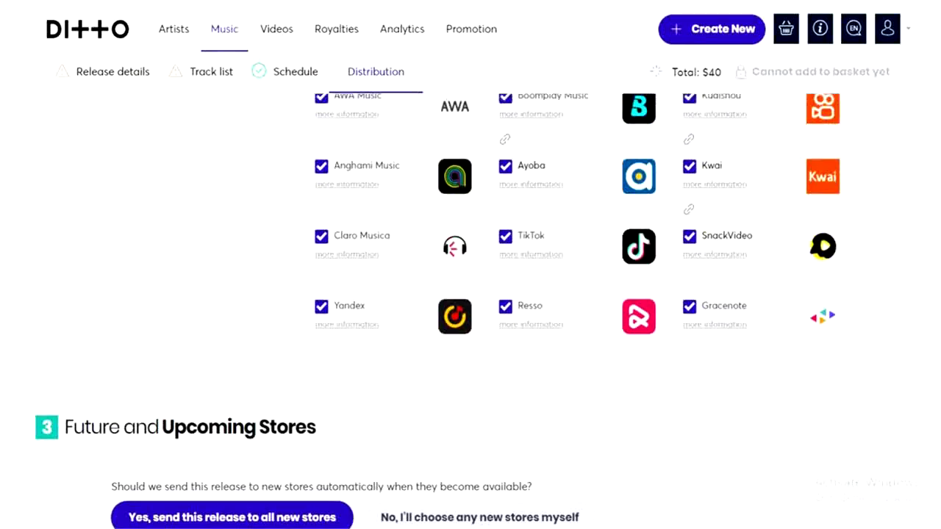
pyautogui.scroll(10, 470, 308)
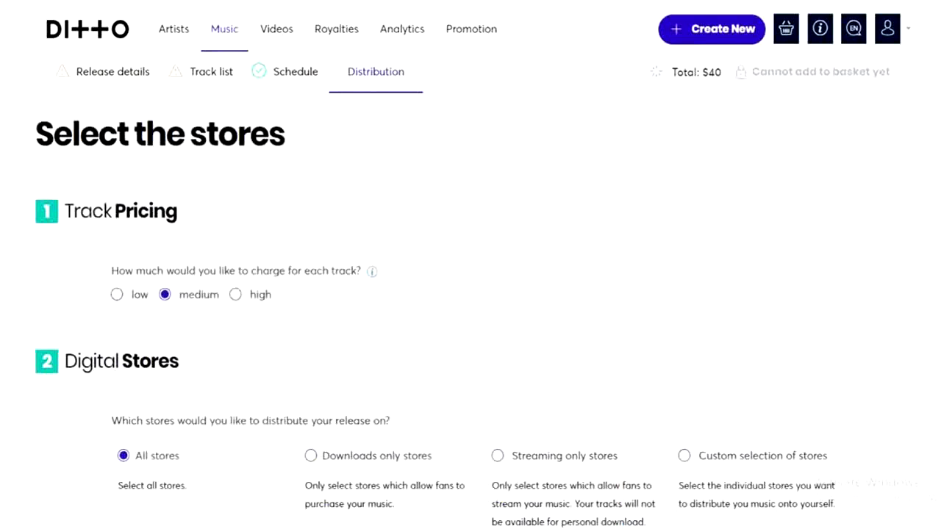
pyautogui.click(96, 73)
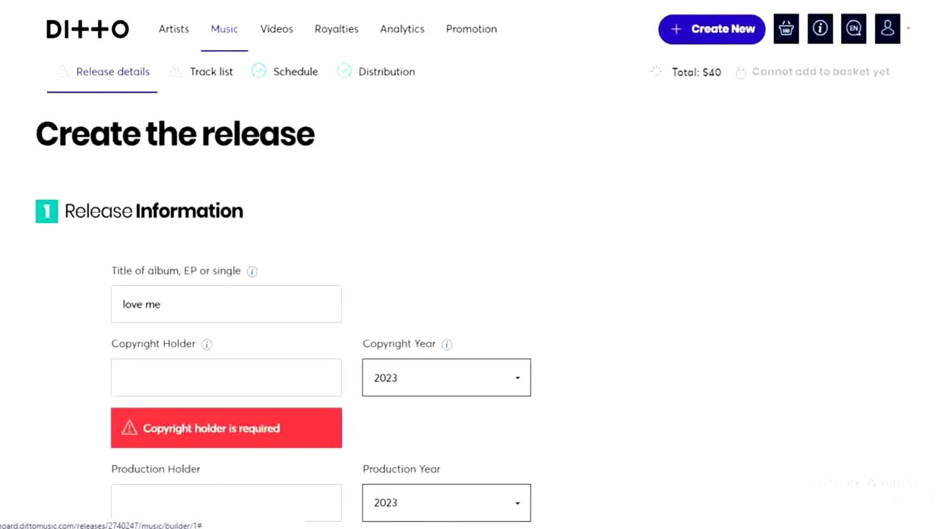
pyautogui.scroll(-2, 471, 309)
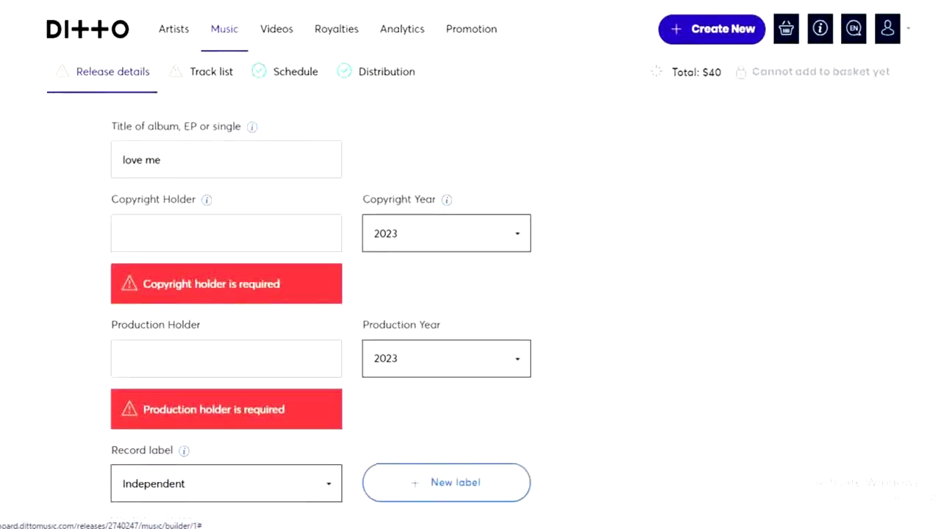
pyautogui.click(174, 235)
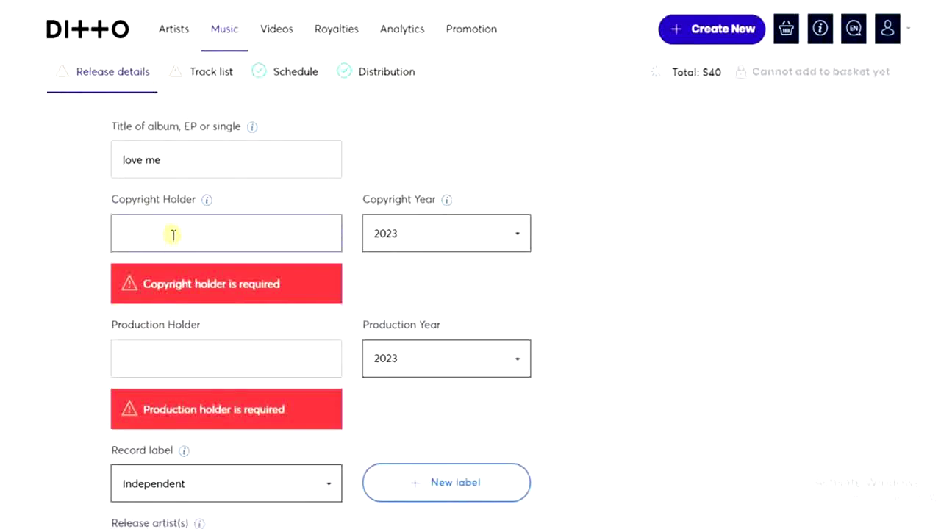
pyautogui.write('zik')
pyautogui.click(177, 357)
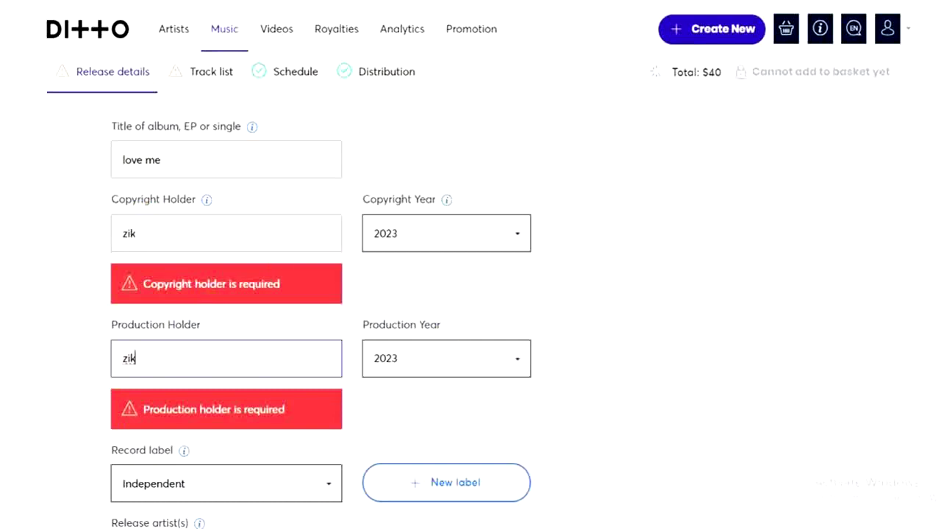
pyautogui.scroll(-1, 322, 308)
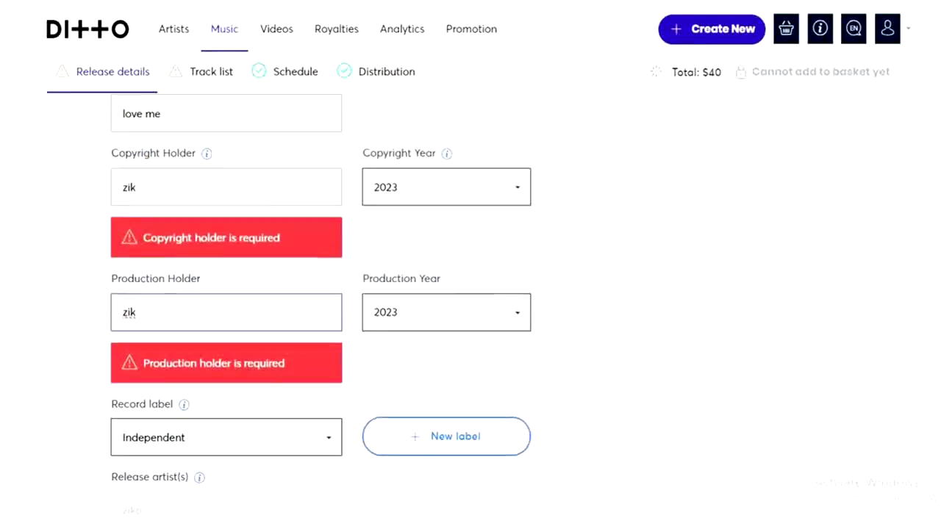
pyautogui.click(135, 279)
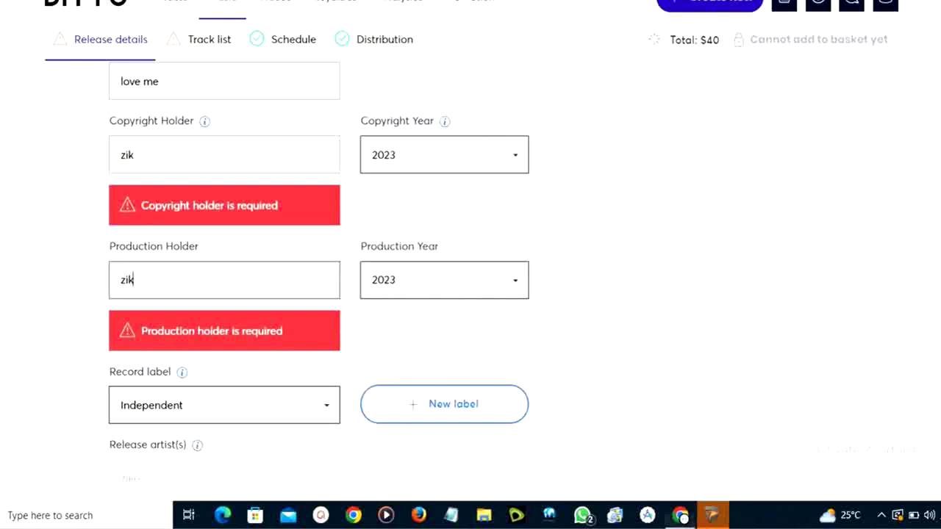
# Step: Check the release artist, artwork and genres, and try to continue to the next section
pyautogui.scroll(-6, 318, 279)
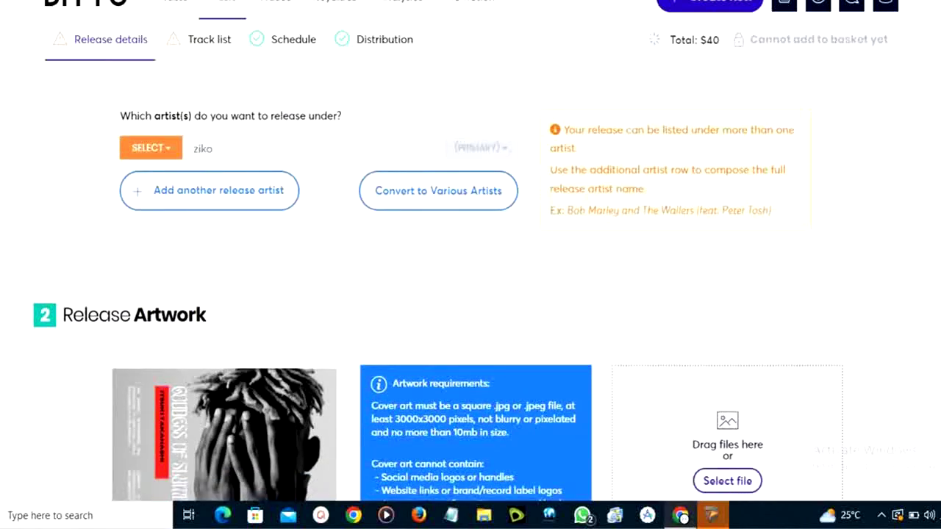
pyautogui.scroll(-8, 470, 294)
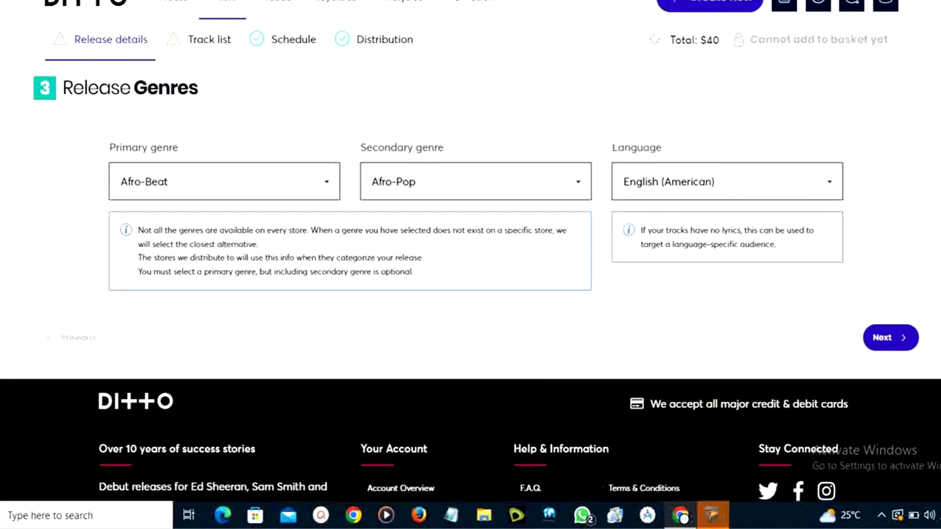
pyautogui.click(886, 337)
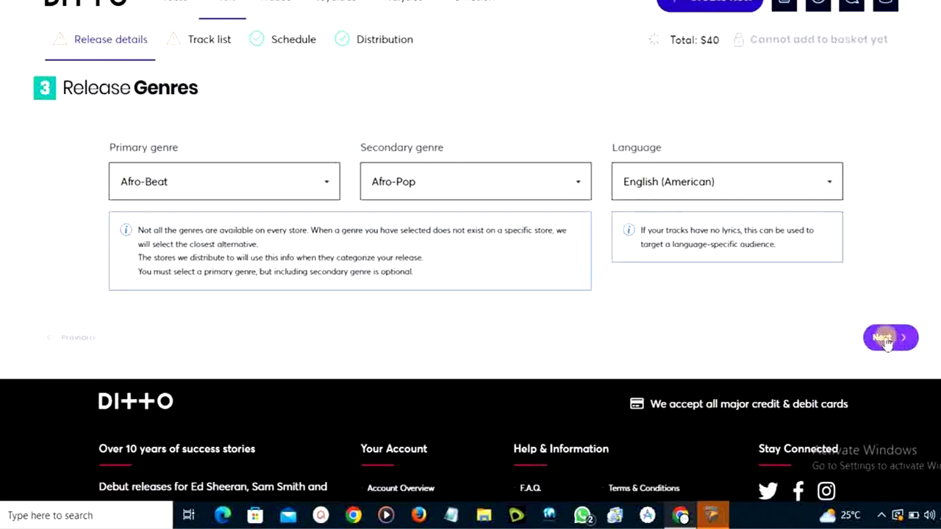
# Step: Correct the release's copyright holder and production holder to the complete artist name
pyautogui.click(96, 39)
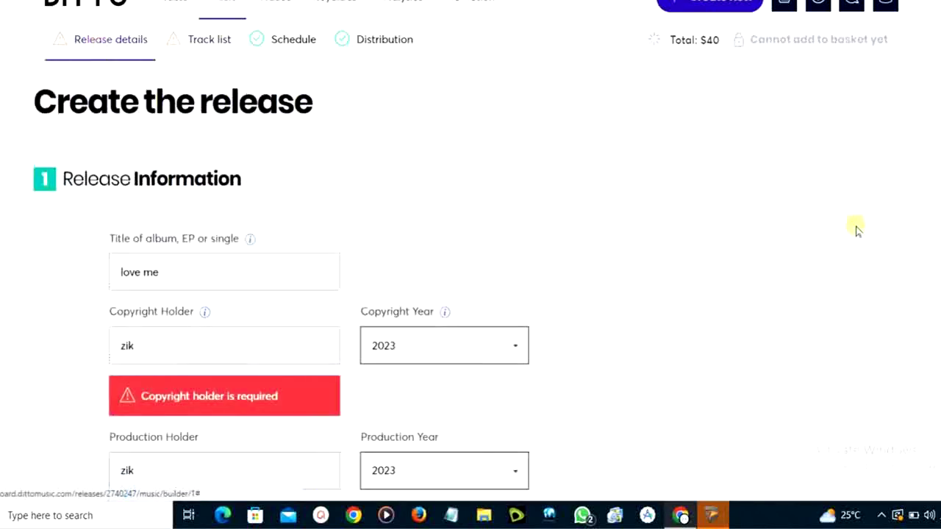
pyautogui.scroll(-2, 909, 162)
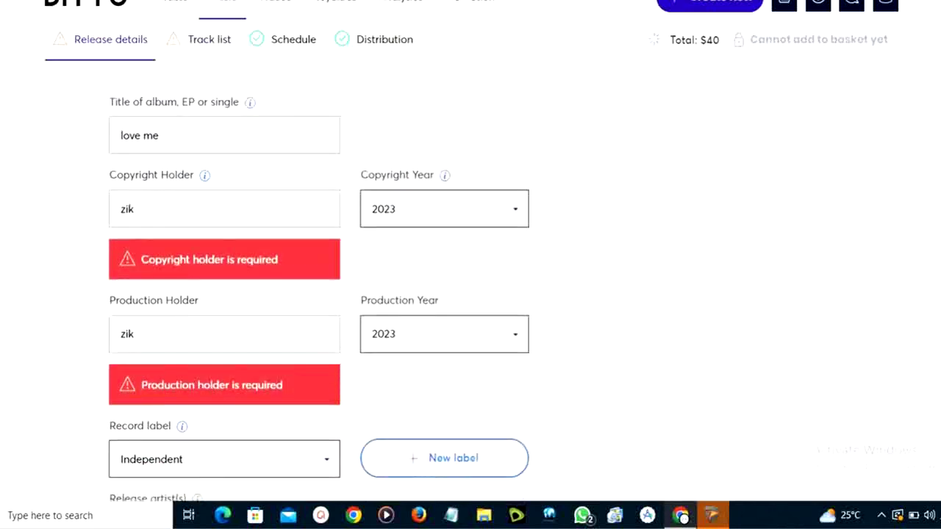
pyautogui.click(187, 212)
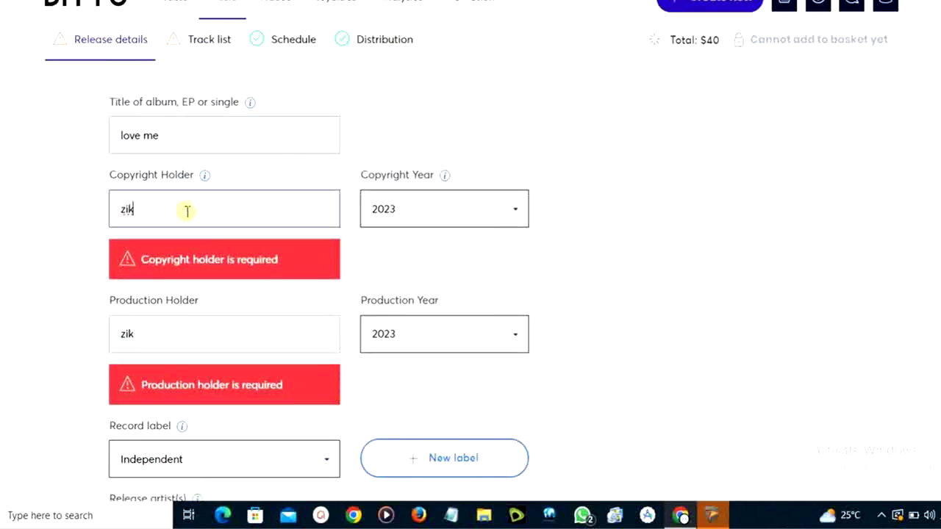
pyautogui.click(160, 333)
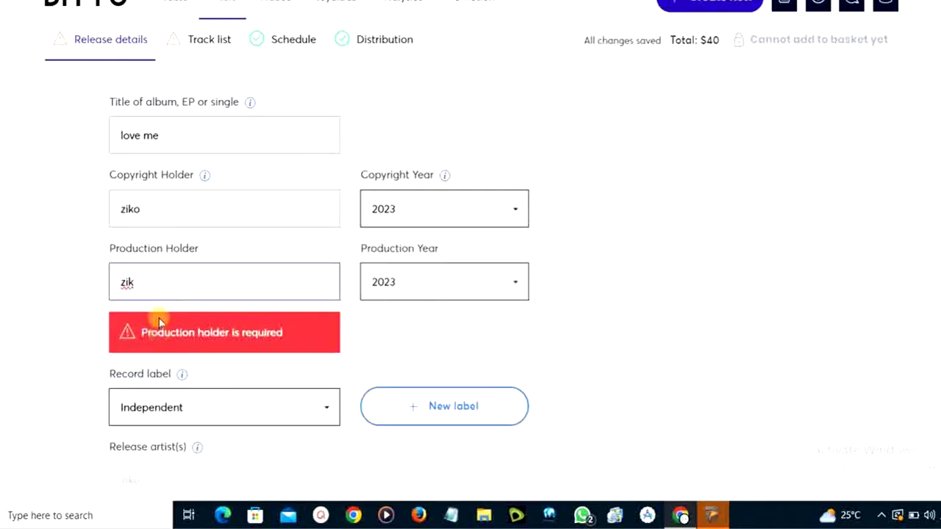
pyautogui.write('ziko')
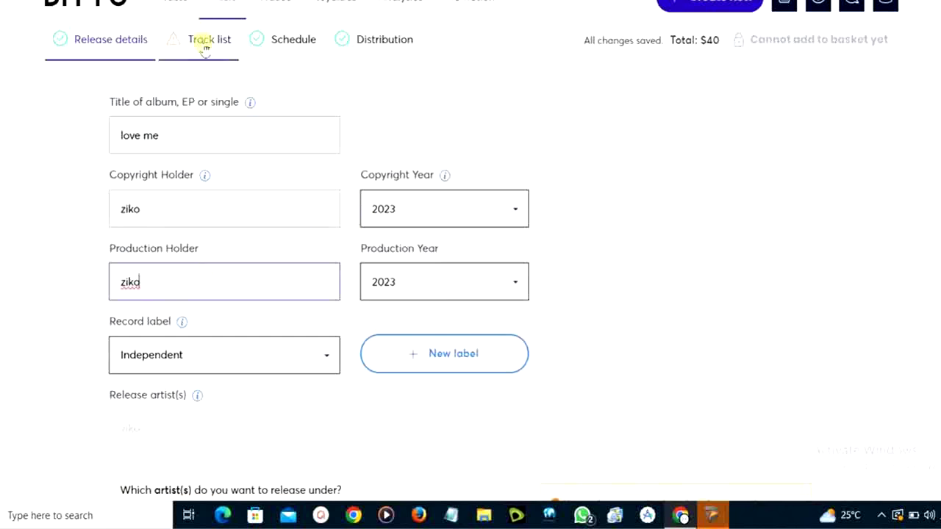
# Step: Open the track list and examine the track statuses, the checklist and the copyright documentation choice for incomplete information
pyautogui.click(204, 44)
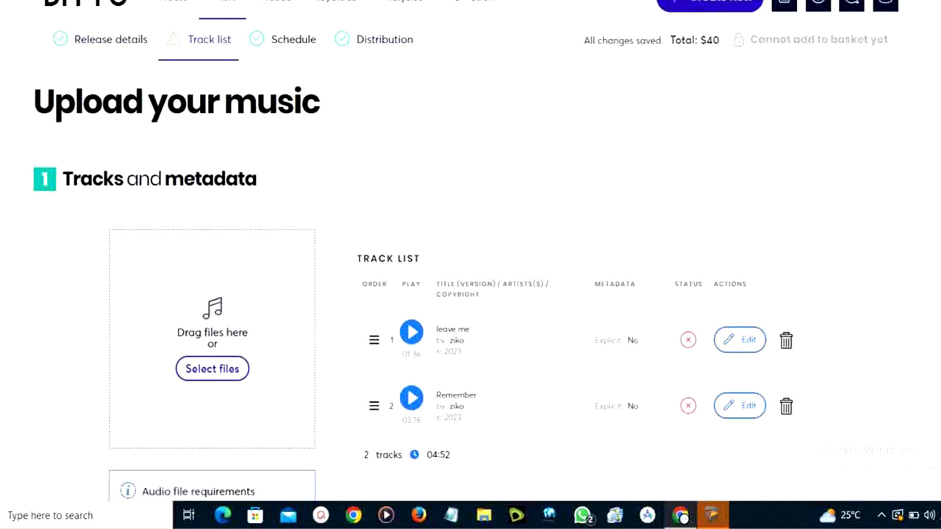
pyautogui.scroll(-3, 470, 294)
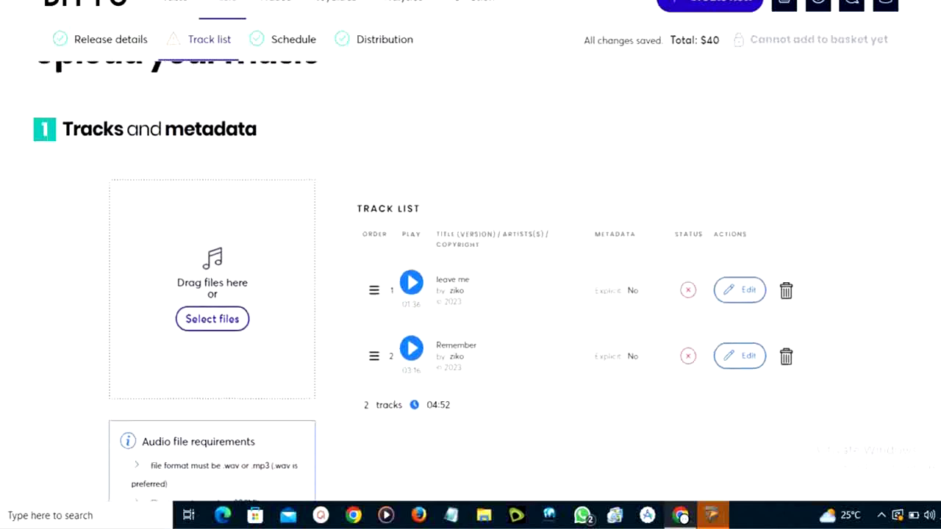
pyautogui.scroll(-5, 470, 294)
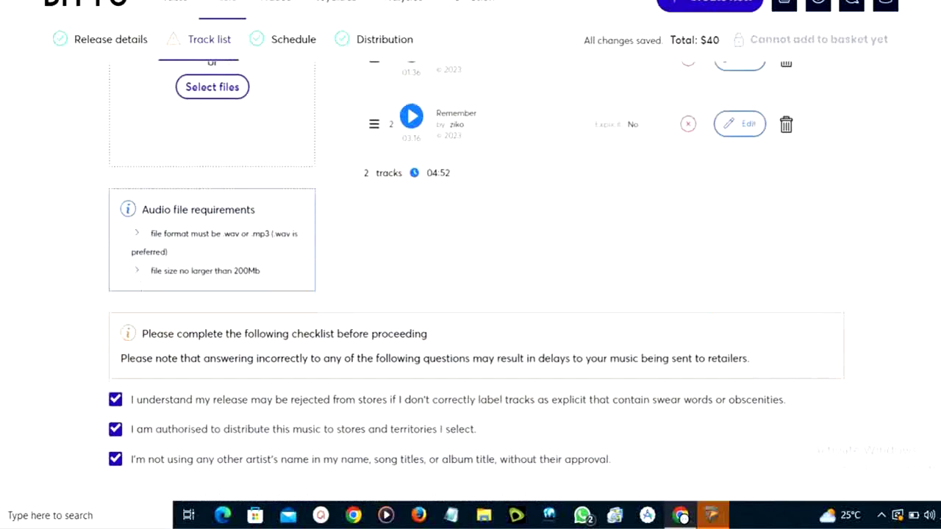
pyautogui.scroll(-7, 470, 294)
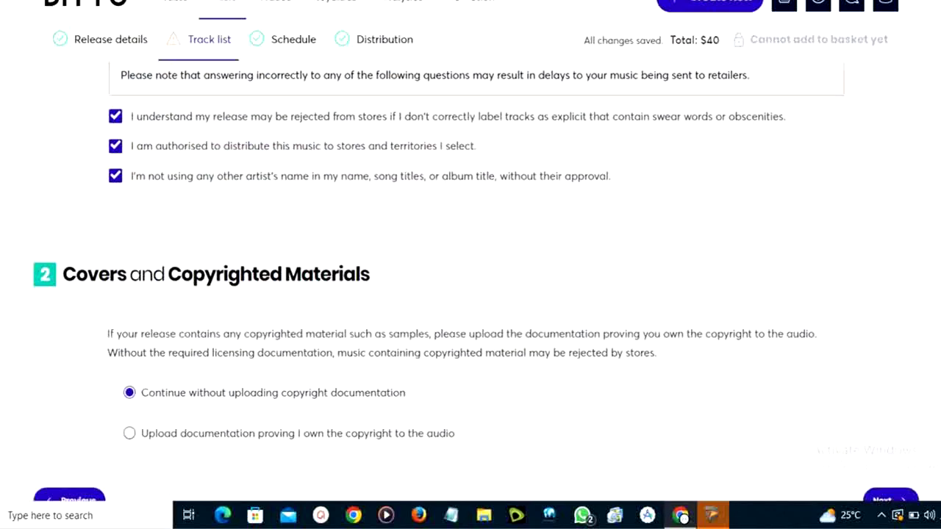
pyautogui.scroll(3, 470, 294)
pyautogui.scroll(6, 470, 294)
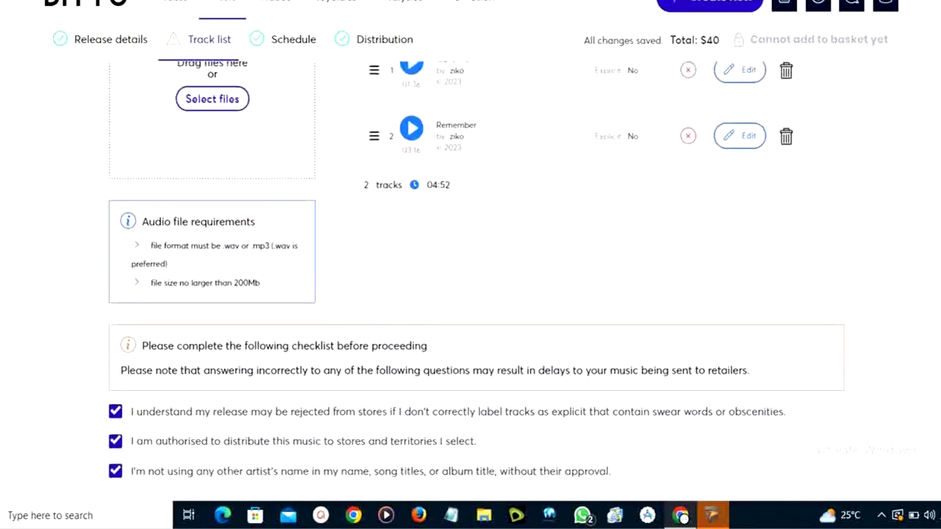
pyautogui.scroll(-1, 477, 269)
pyautogui.scroll(-3, 477, 269)
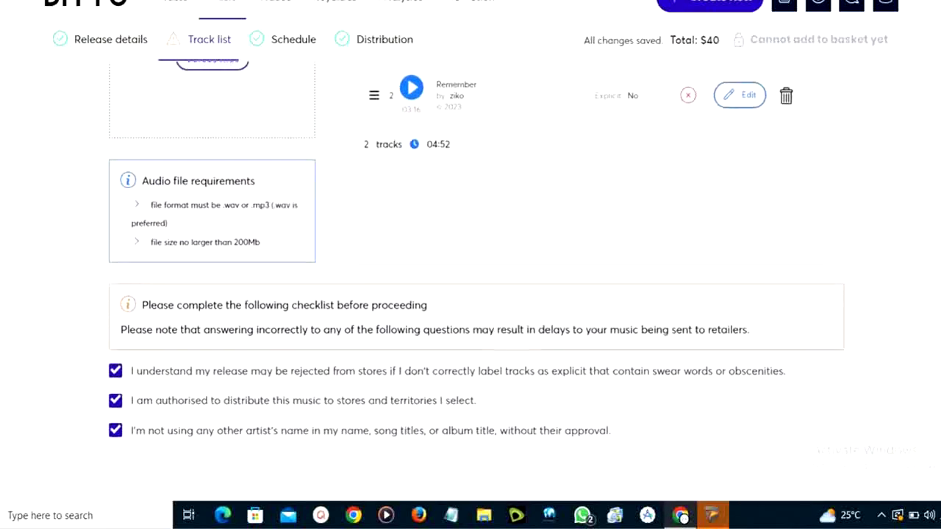
pyautogui.scroll(-9, 470, 294)
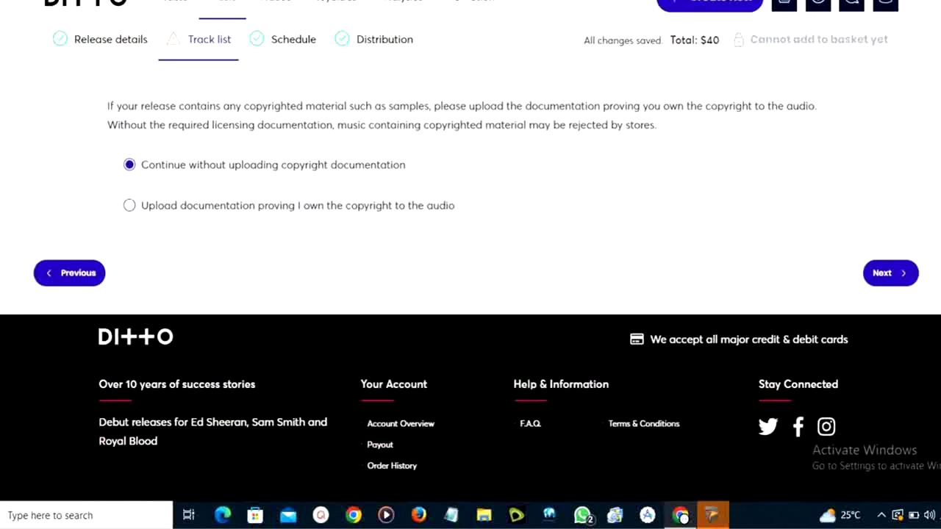
pyautogui.scroll(15, 471, 294)
pyautogui.scroll(2, 471, 294)
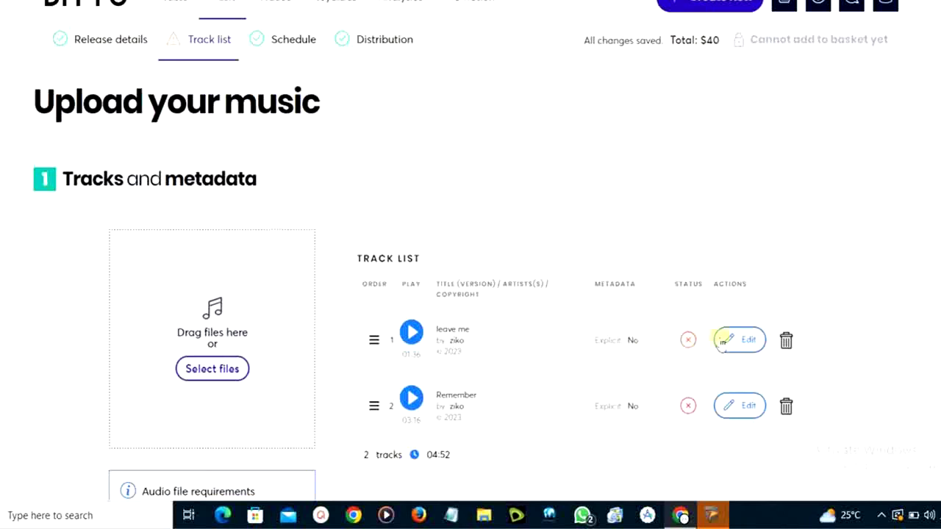
pyautogui.scroll(-1, 751, 327)
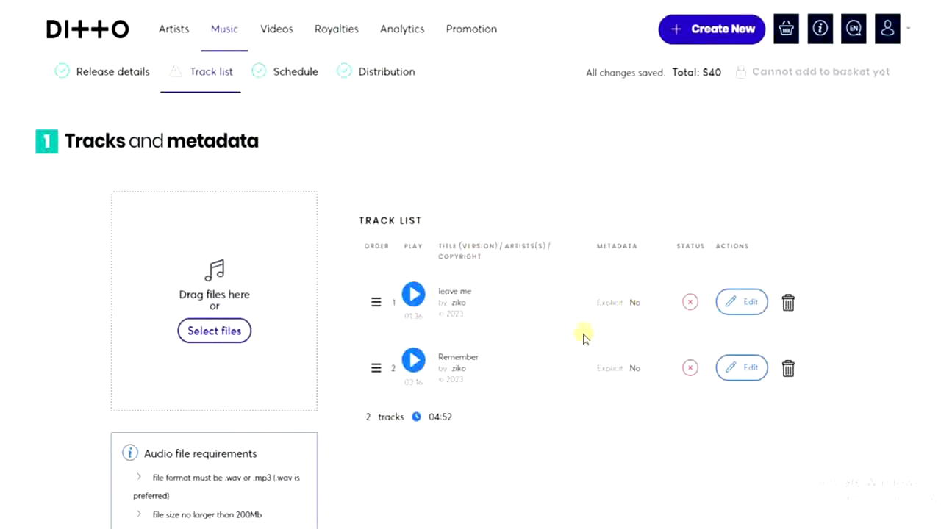
# Step: Fill in the copyright holder and the sound recording copyright of the track "leave me" with the artist name
pyautogui.click(733, 303)
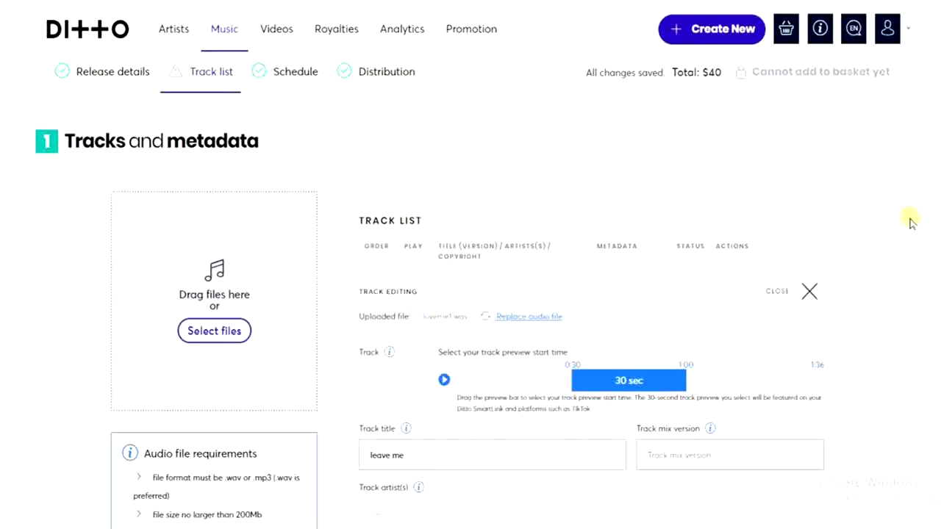
pyautogui.scroll(-1, 909, 222)
pyautogui.scroll(-3, 910, 222)
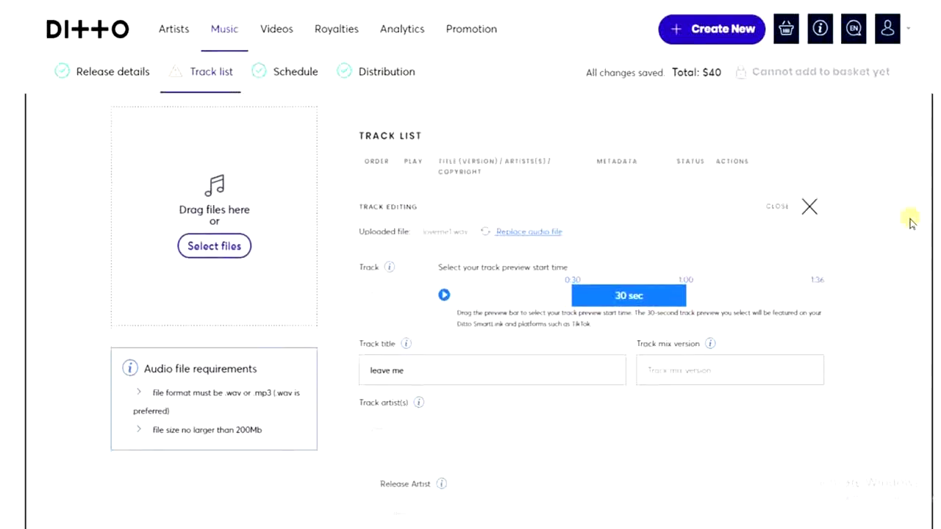
pyautogui.scroll(-5, 909, 222)
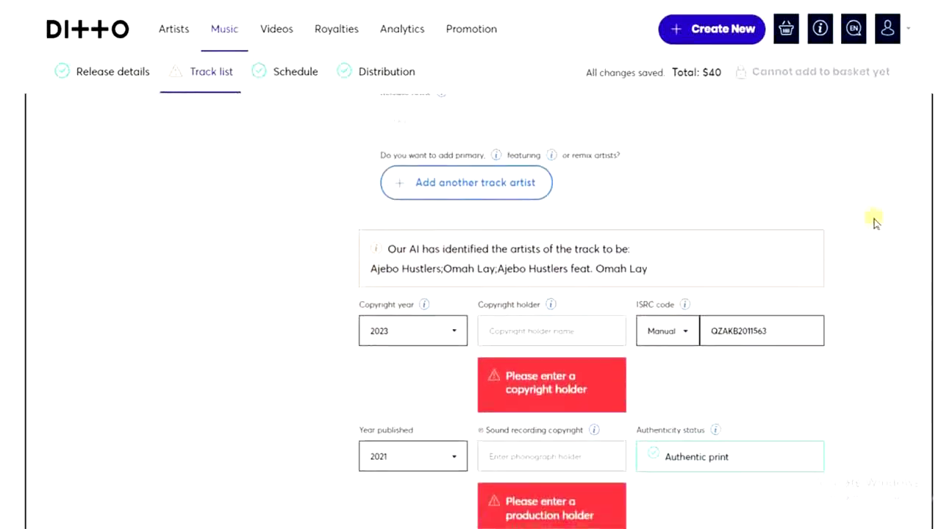
pyautogui.click(519, 328)
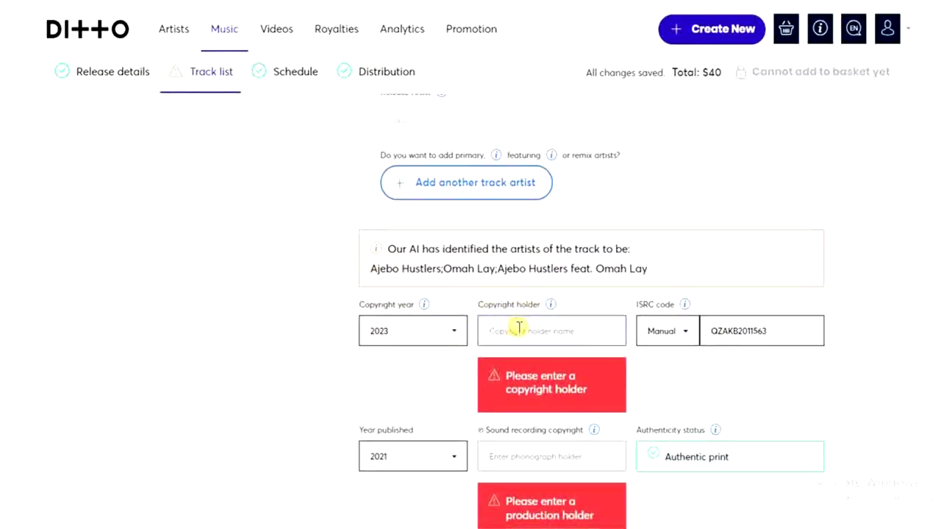
pyautogui.write('A')
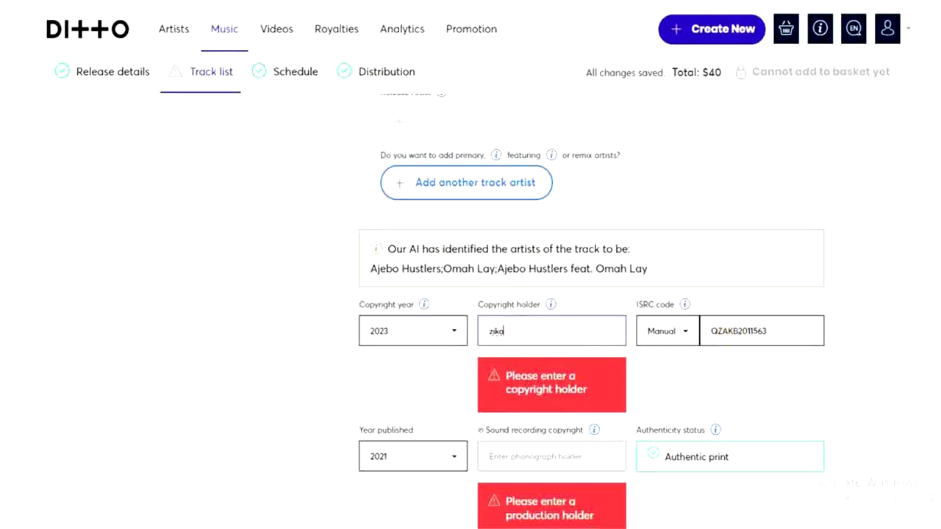
pyautogui.scroll(-2, 542, 319)
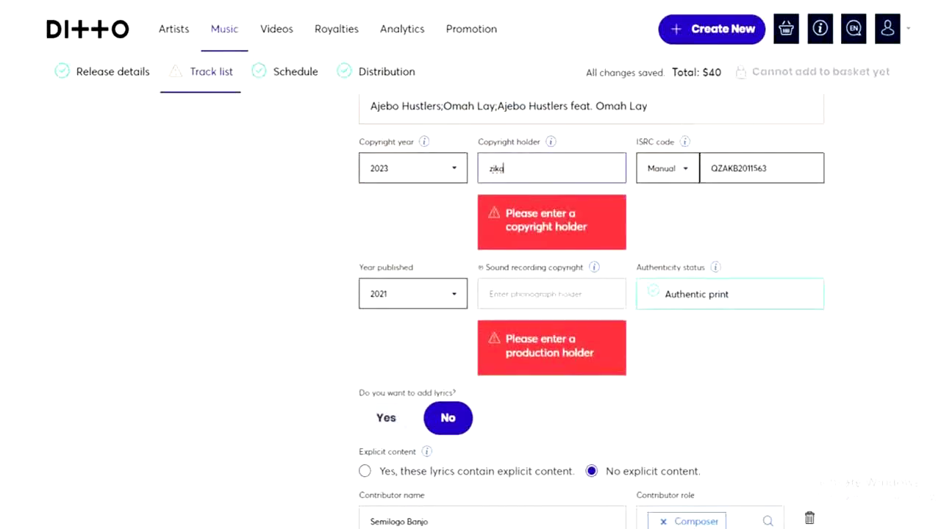
pyautogui.click(525, 291)
pyautogui.write('ziko')
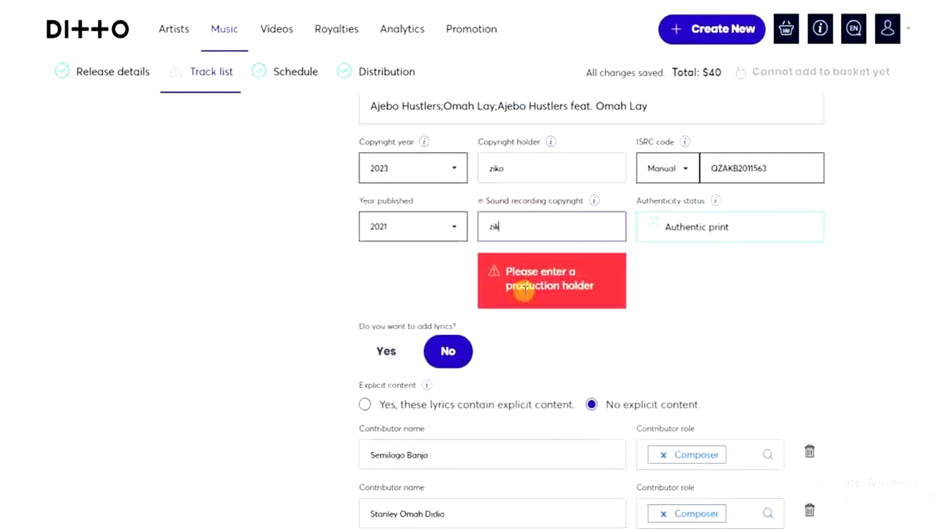
pyautogui.click(727, 289)
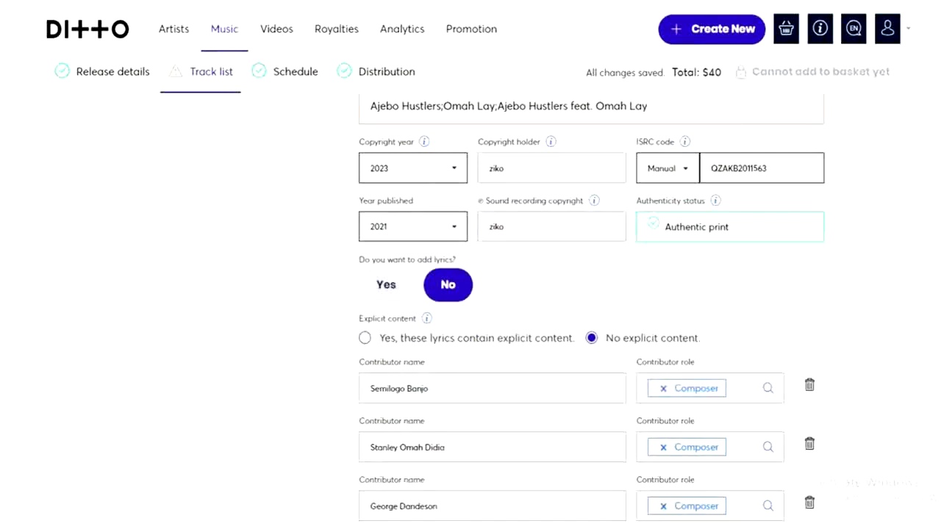
# Step: Check the remaining metadata of the track "leave me", including its contributors, and finish editing it
pyautogui.scroll(2, 591, 320)
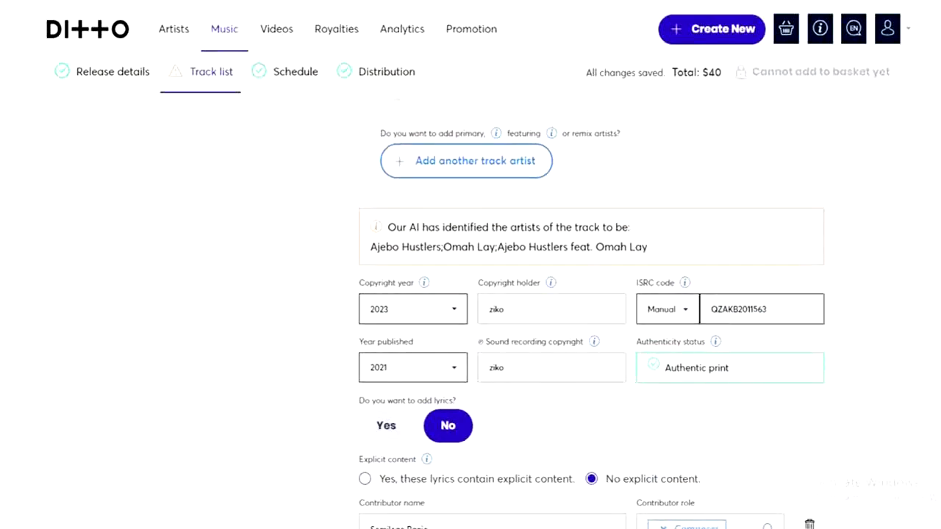
pyautogui.scroll(-5, 591, 311)
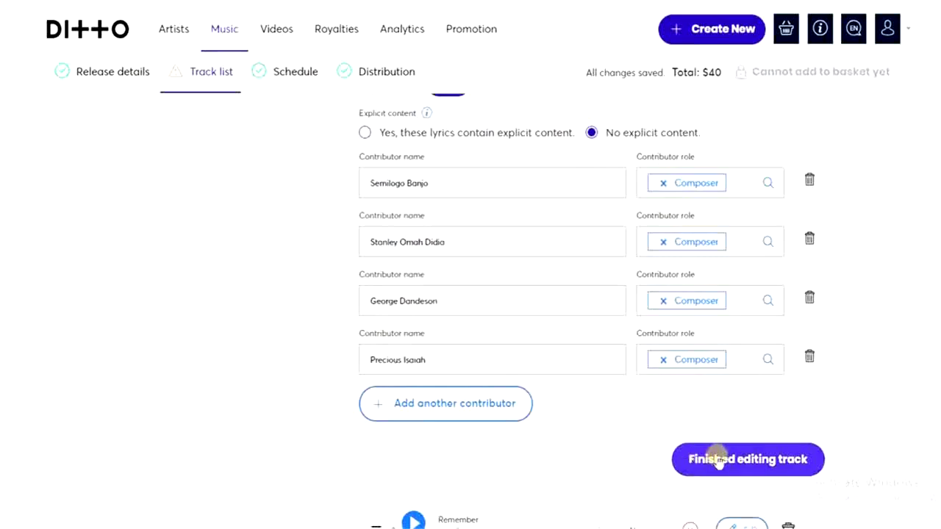
pyautogui.click(716, 454)
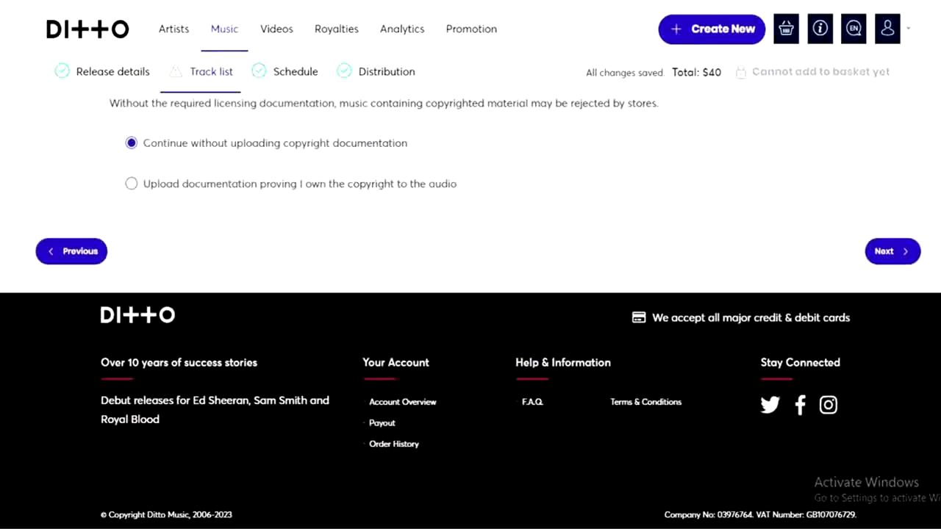
pyautogui.scroll(10, 471, 309)
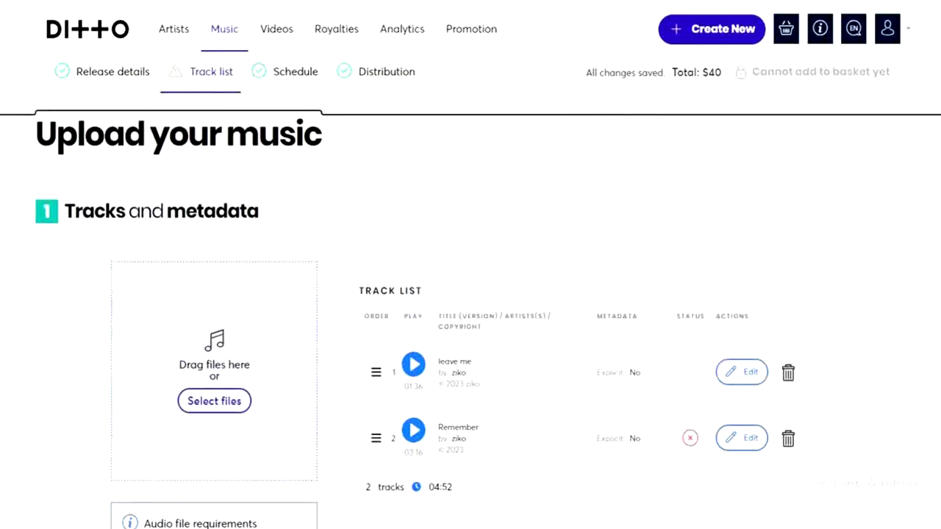
# Step: Fill in the copyright holder and the sound recording copyright of the track "Remember" with the artist name
pyautogui.scroll(-3, 690, 222)
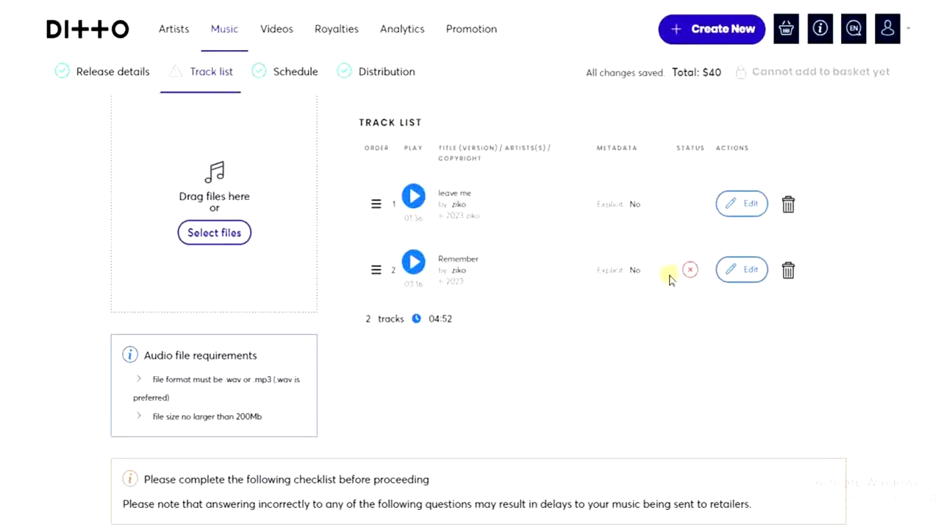
pyautogui.click(745, 269)
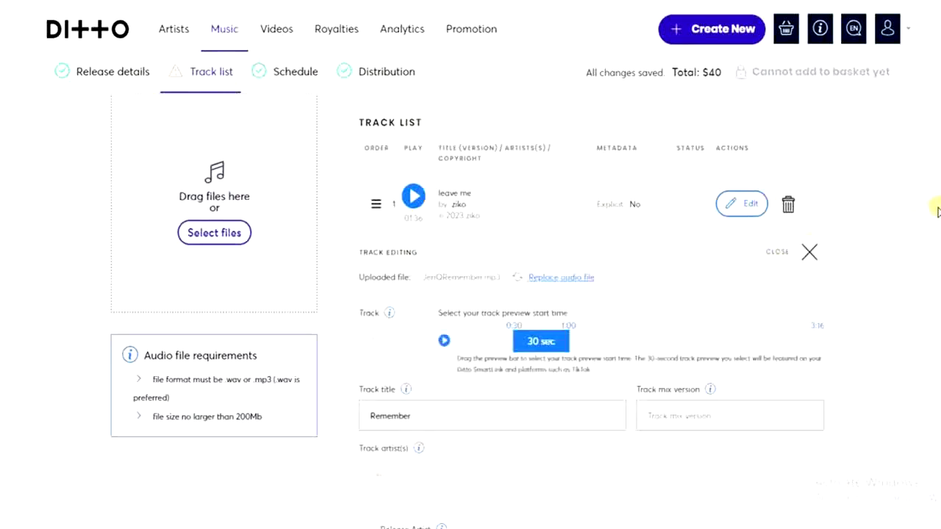
pyautogui.scroll(-4, 937, 211)
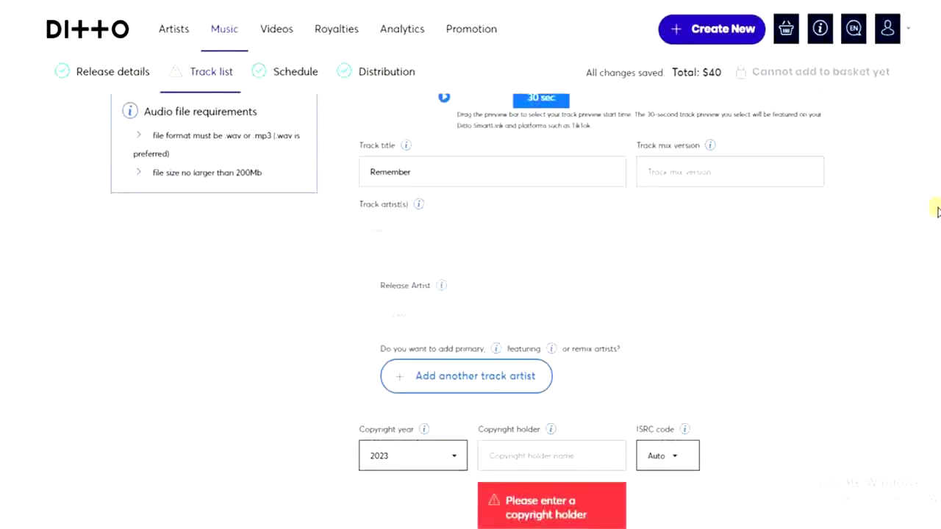
pyautogui.scroll(-1, 935, 211)
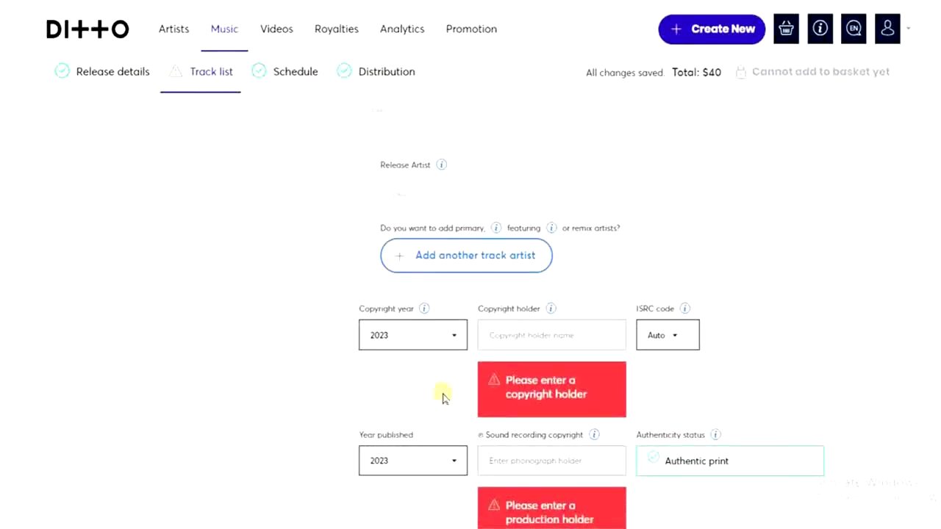
pyautogui.click(538, 337)
pyautogui.write('a')
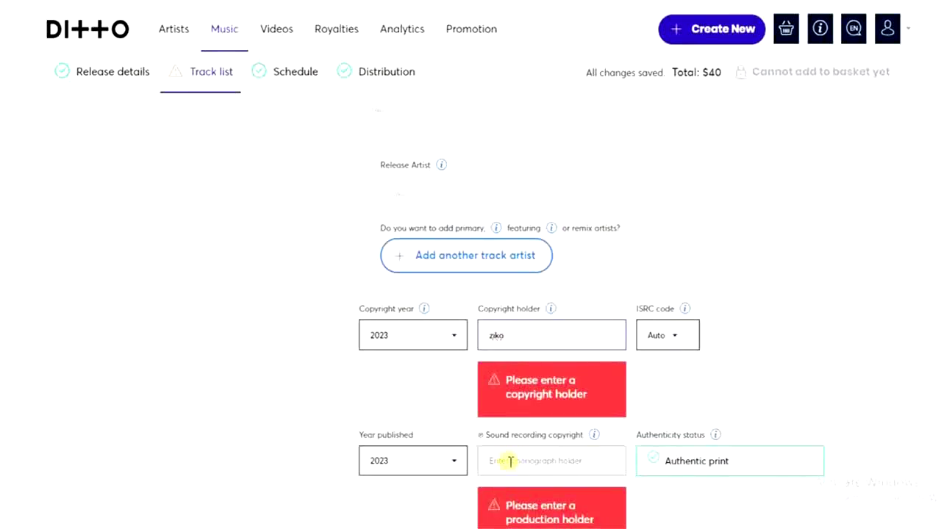
pyautogui.click(510, 462)
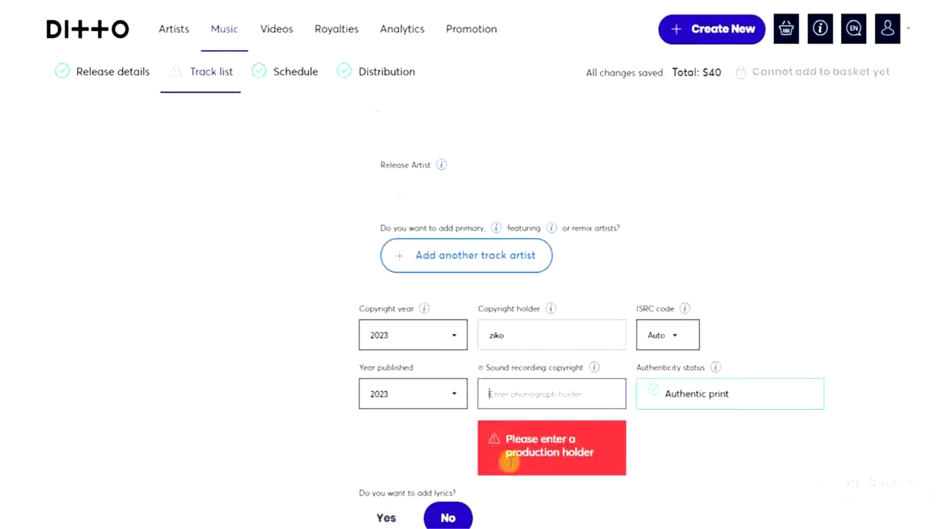
pyautogui.write('ziko')
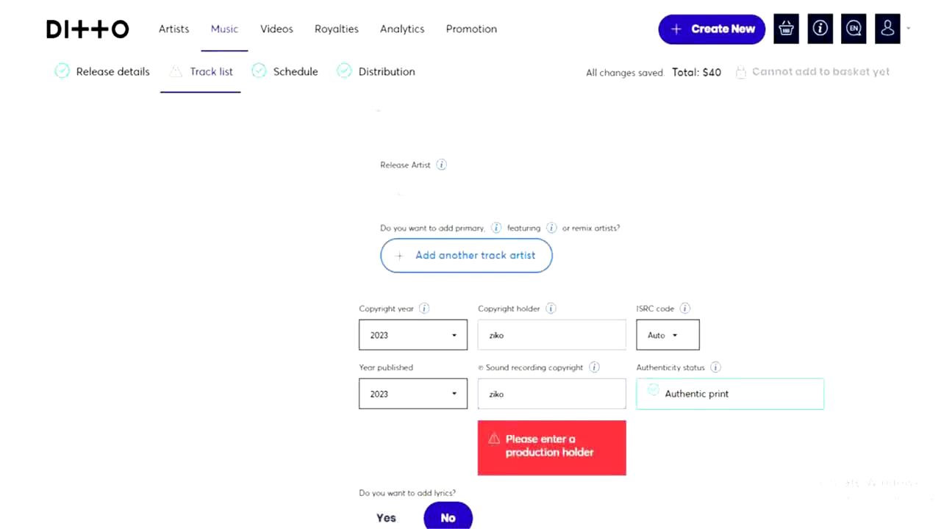
pyautogui.click(919, 303)
# Step: Finish editing the track "Remember" and check the release checklist and the copyright documentation choice
pyautogui.scroll(-5, 924, 304)
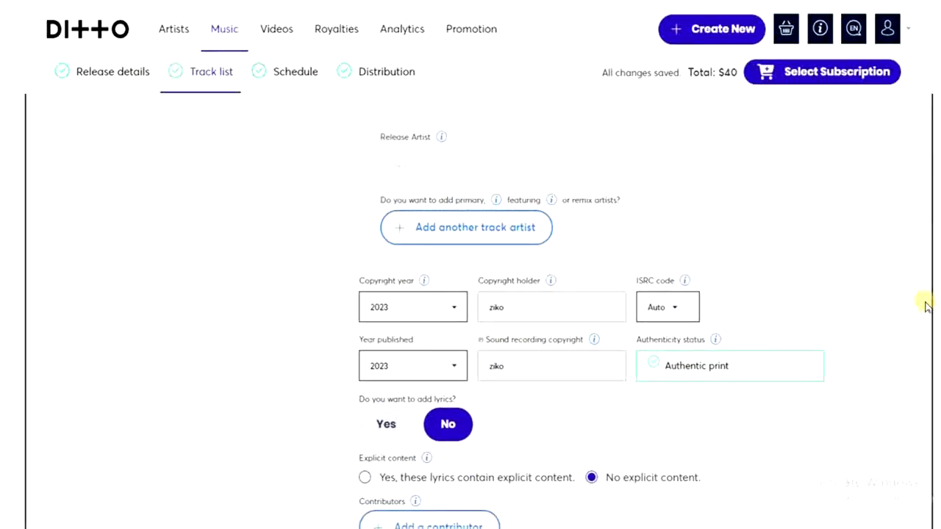
pyautogui.click(742, 261)
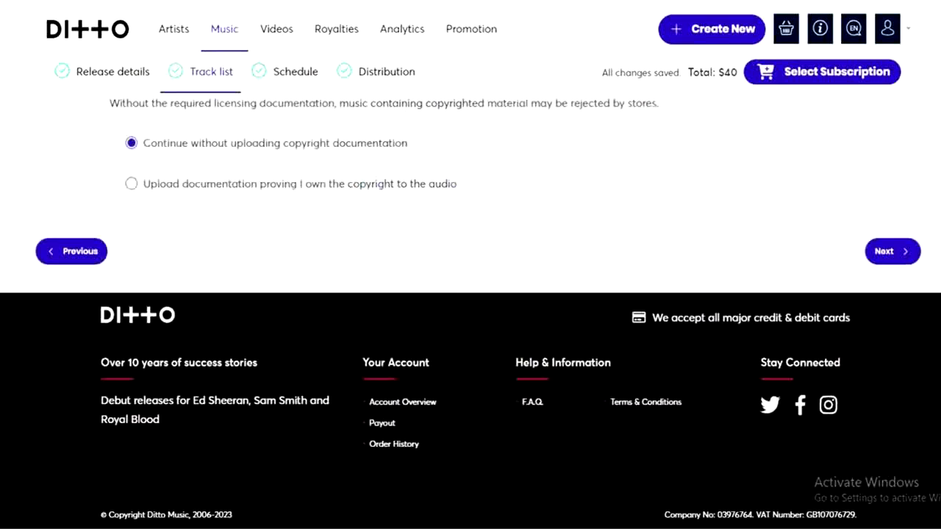
pyautogui.scroll(3, 341, 93)
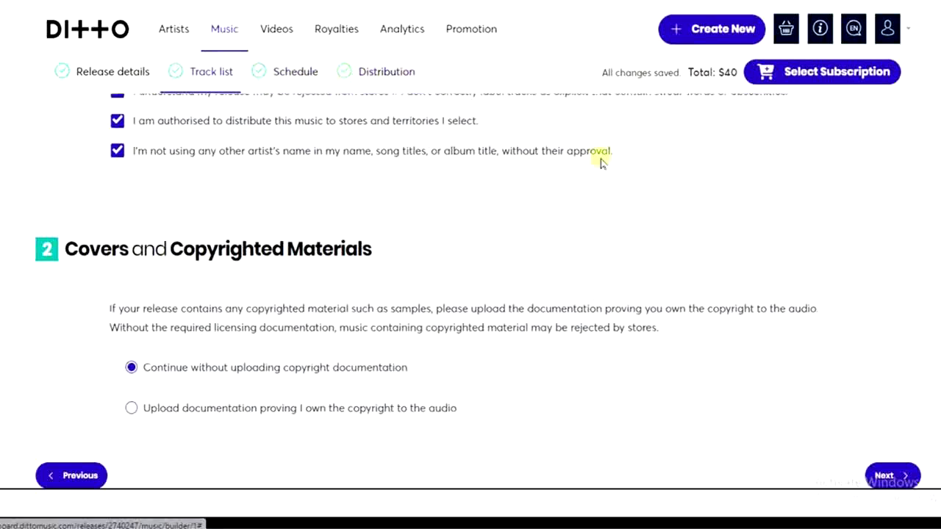
# Step: Review the release's track pricing, digital stores and future stores choice in the distribution settings, and proceed to the subscription selection
pyautogui.click(369, 73)
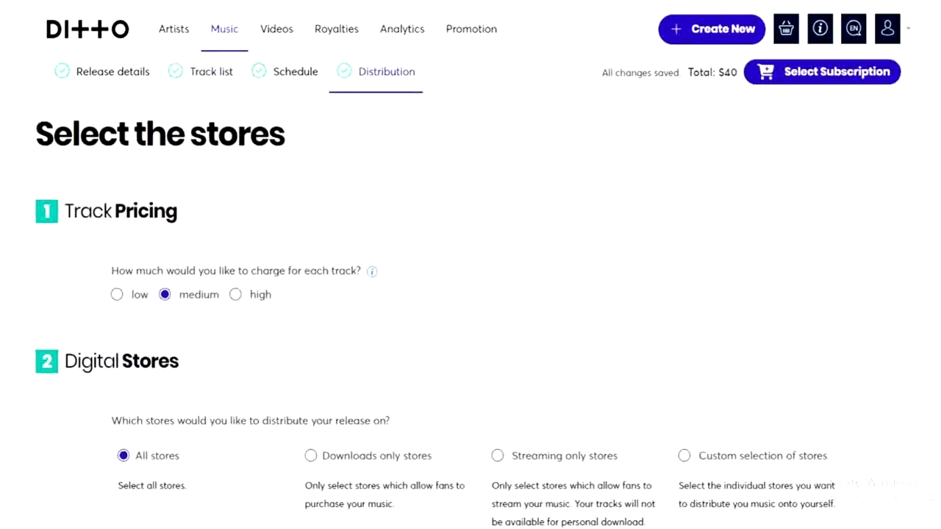
pyautogui.scroll(-10, 471, 309)
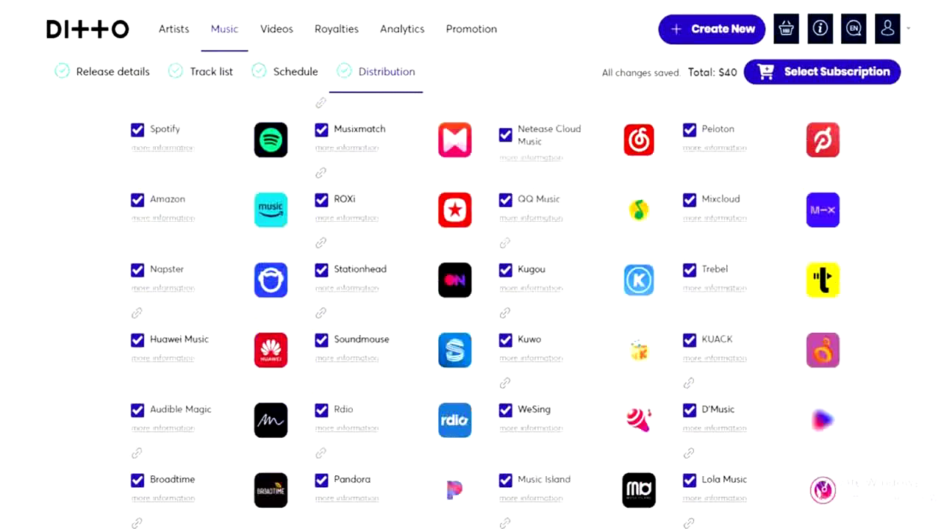
pyautogui.scroll(-10, 470, 309)
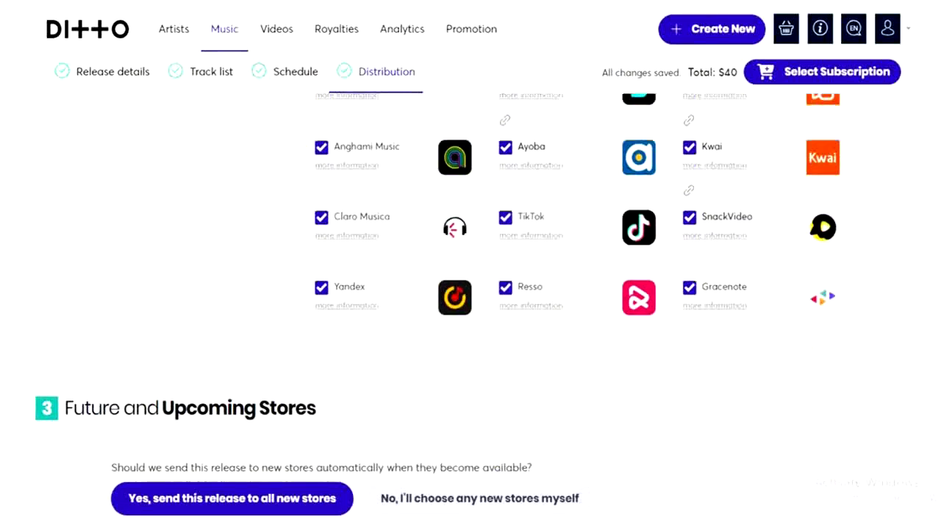
pyautogui.scroll(-1, 809, 367)
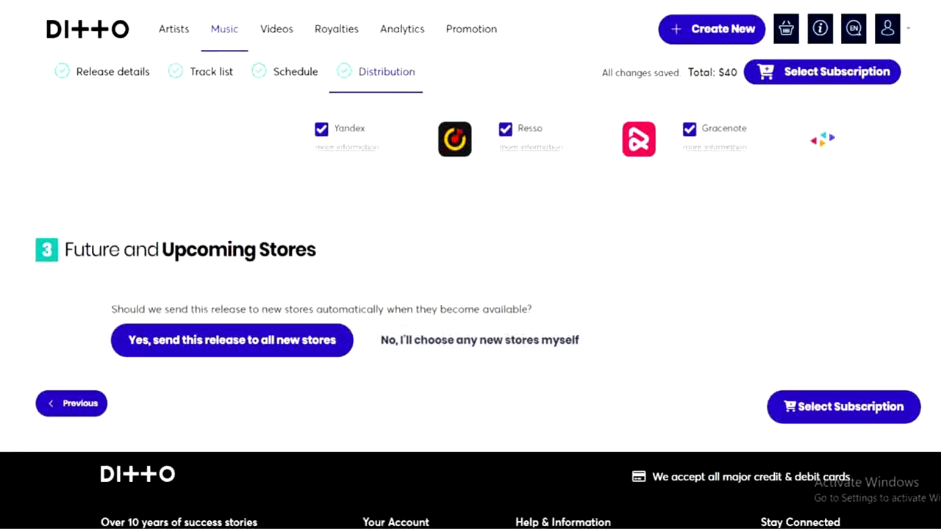
pyautogui.click(811, 408)
pyautogui.click(840, 404)
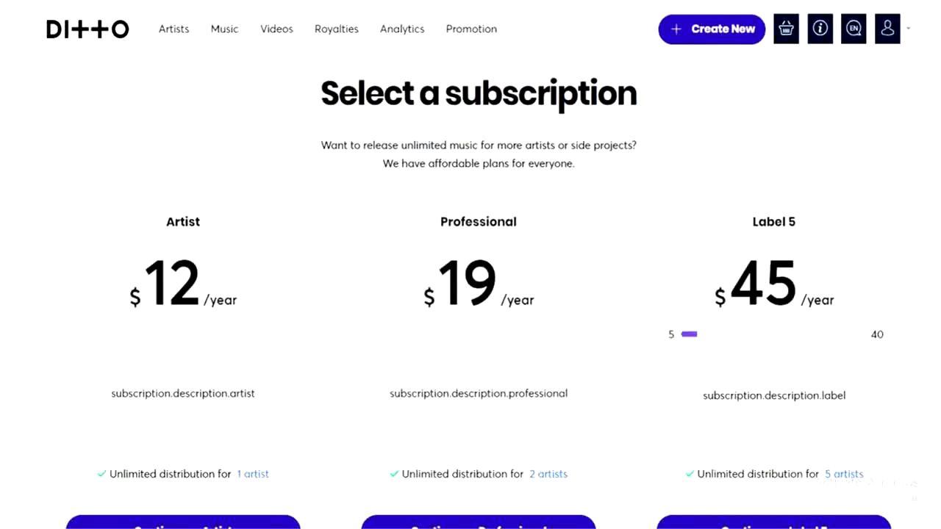
# Step: Compare the subscription plans and try to continue with the $12/year Artist plan using the release artist as plan artist, cancelling the setup
pyautogui.scroll(-1, 478, 298)
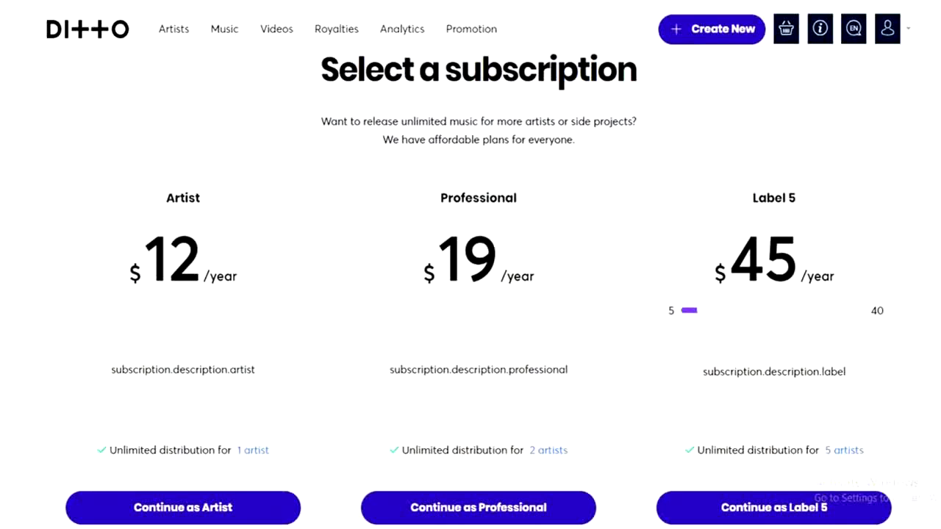
pyautogui.scroll(-3, 252, 347)
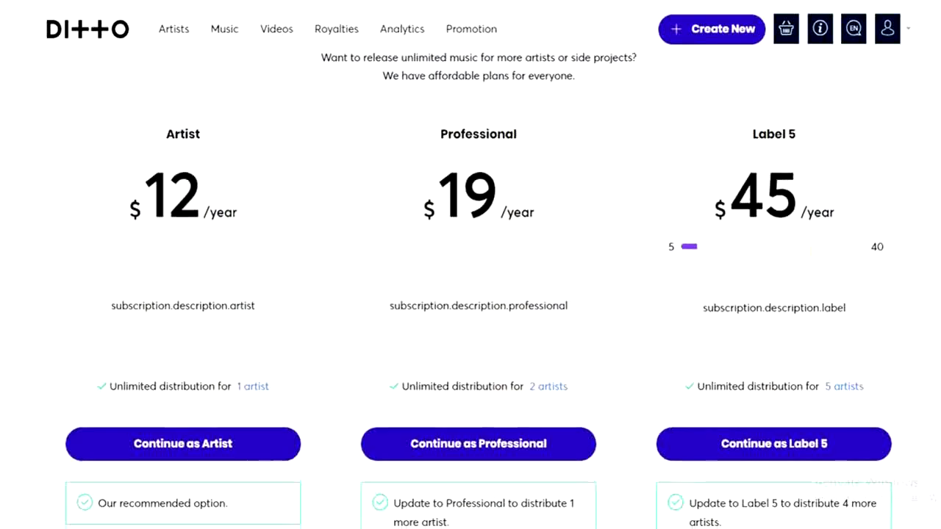
pyautogui.scroll(-1, 478, 289)
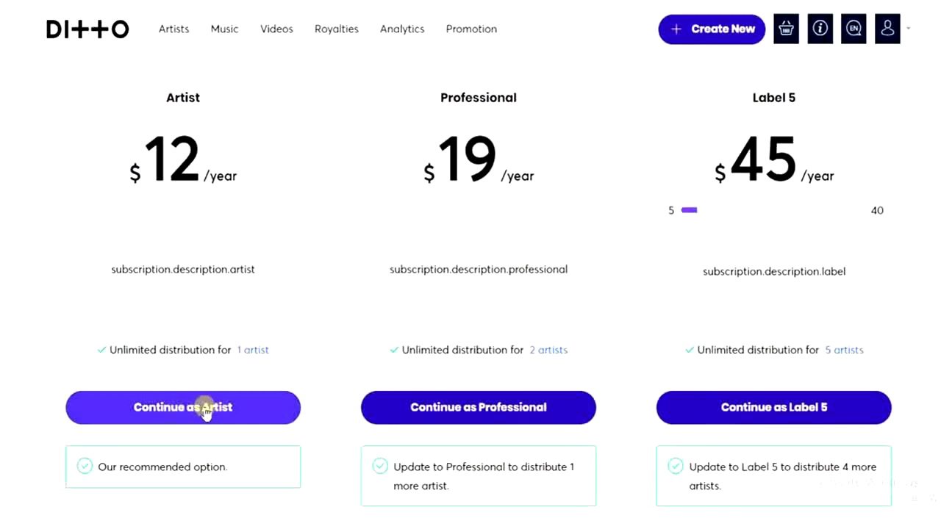
pyautogui.click(205, 412)
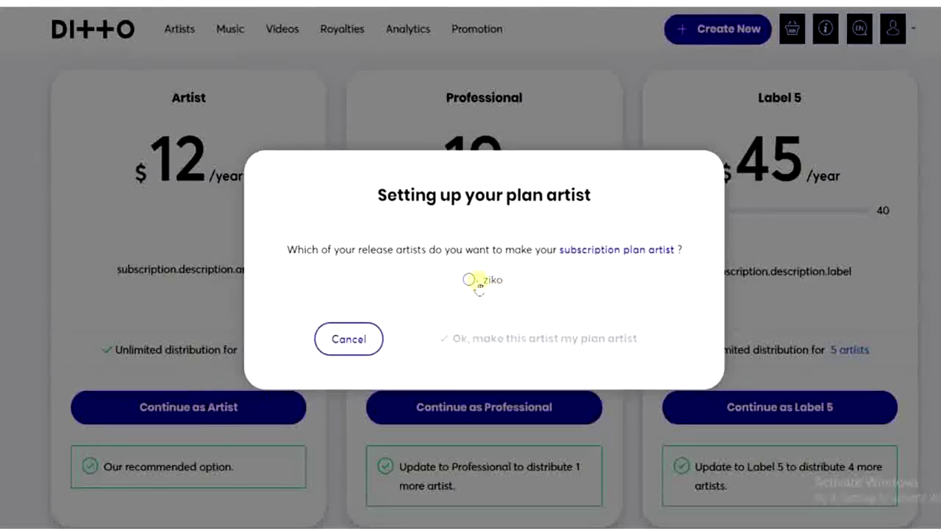
pyautogui.click(470, 280)
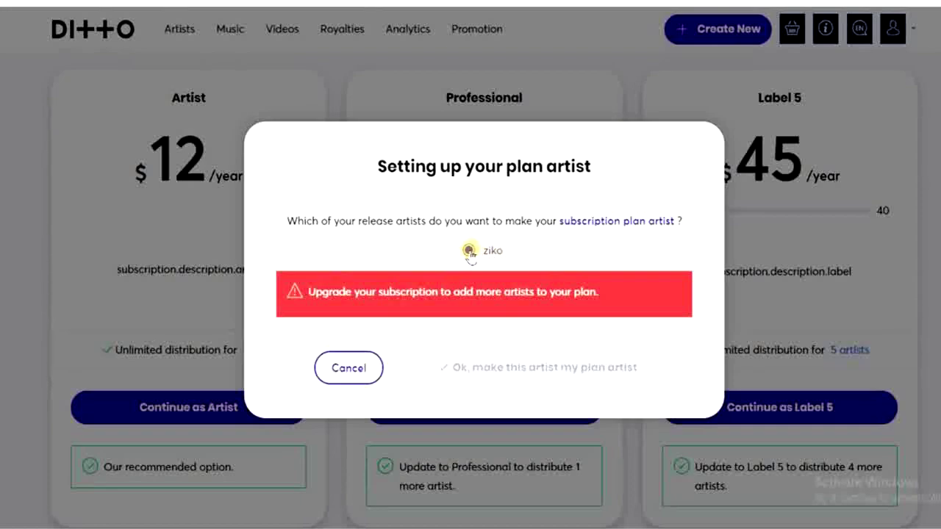
pyautogui.click(344, 368)
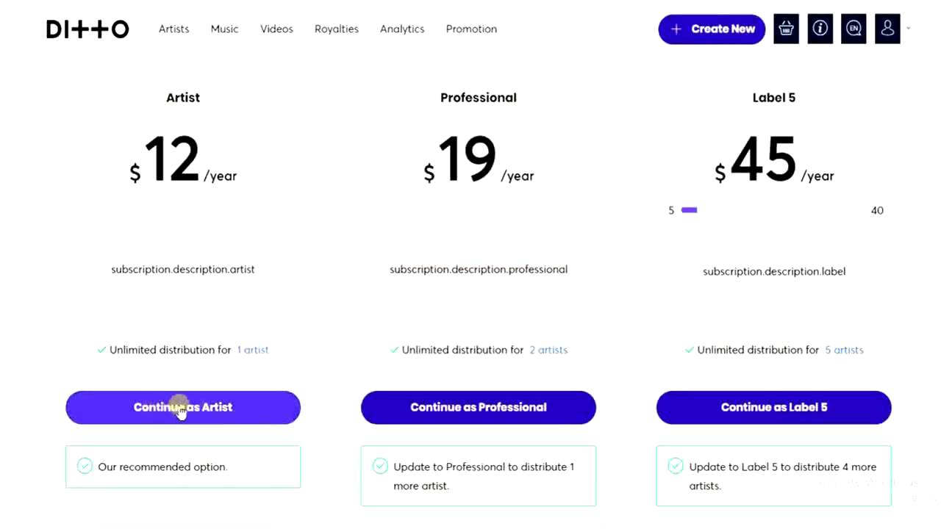
pyautogui.click(243, 410)
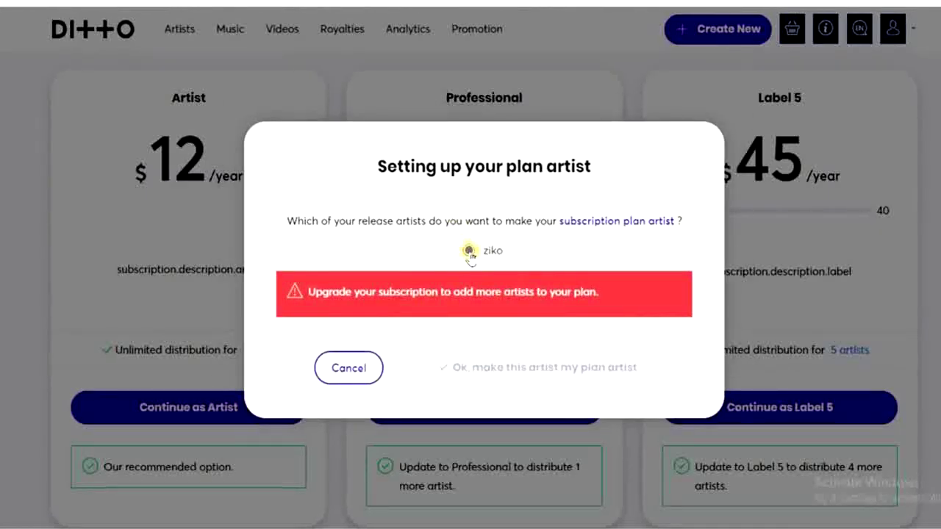
pyautogui.click(327, 372)
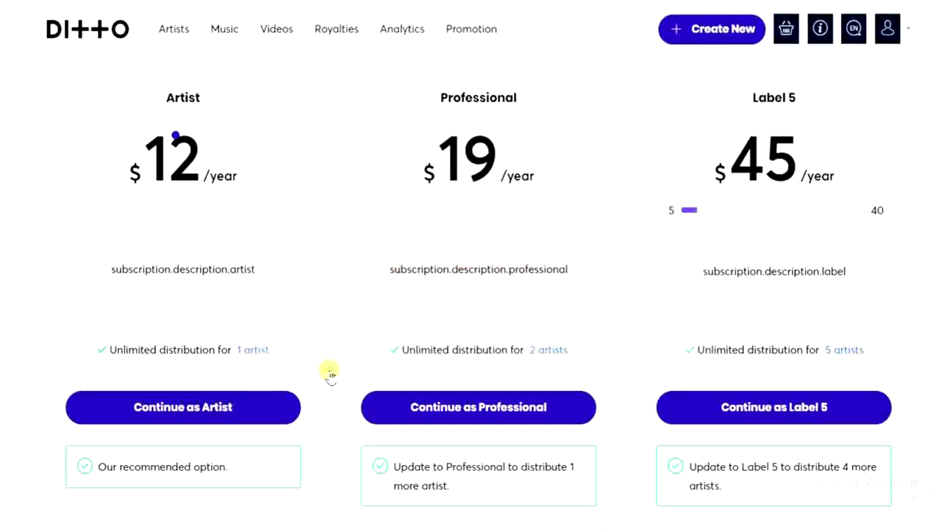
# Step: Choose the $19/year Professional plan and make the release artist the subscription plan artist
pyautogui.click(449, 418)
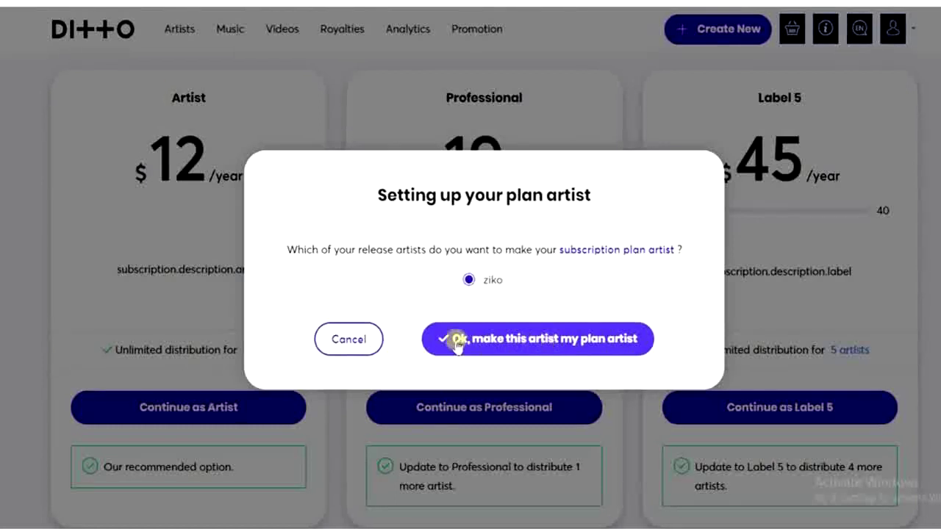
pyautogui.click(570, 343)
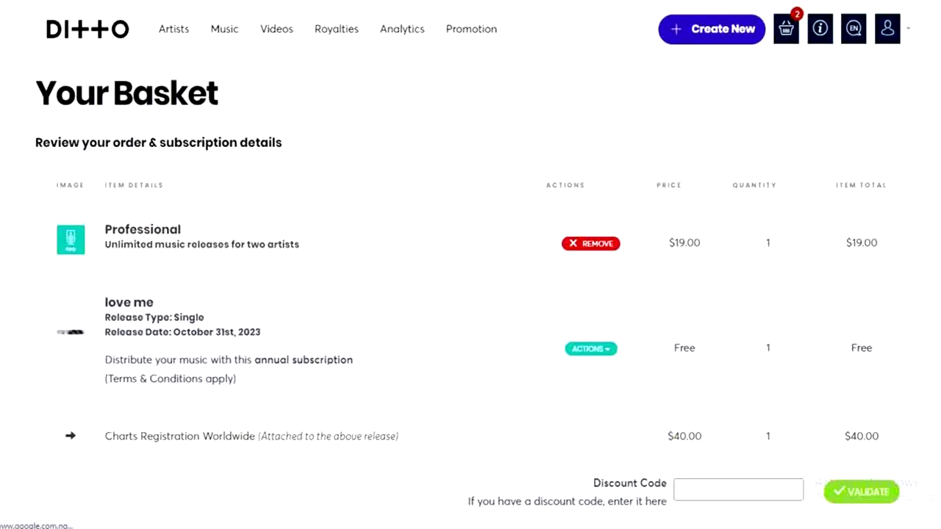
# Step: Review the basket's items and order total, and choose to pay for the order with card
pyautogui.scroll(-2, 468, 287)
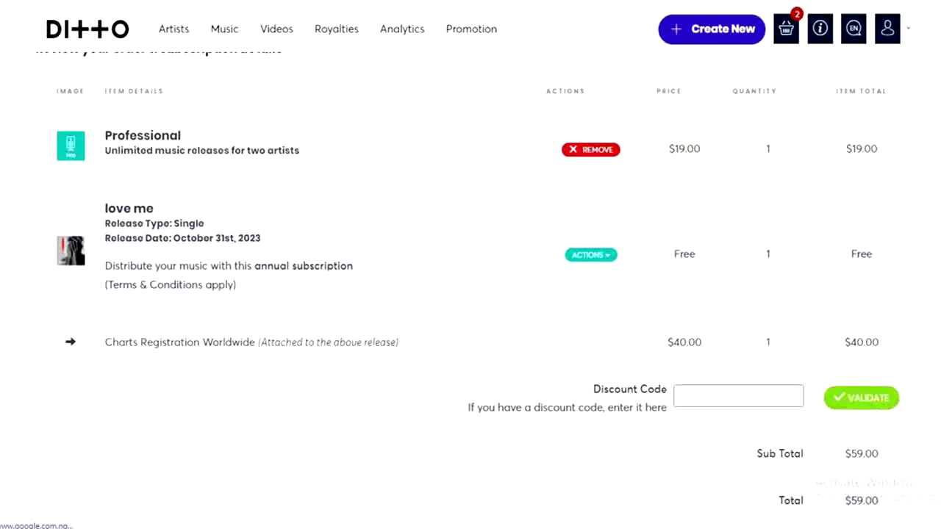
pyautogui.scroll(-5, 470, 287)
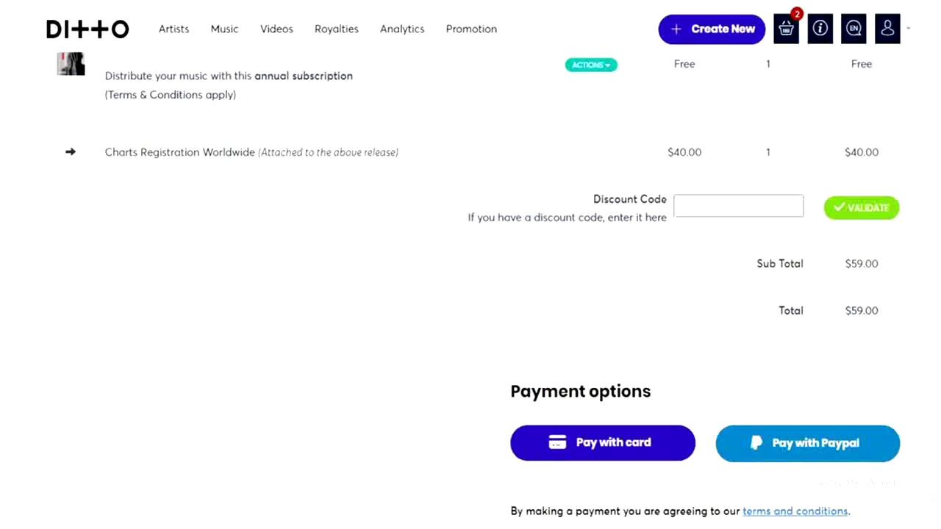
pyautogui.click(605, 324)
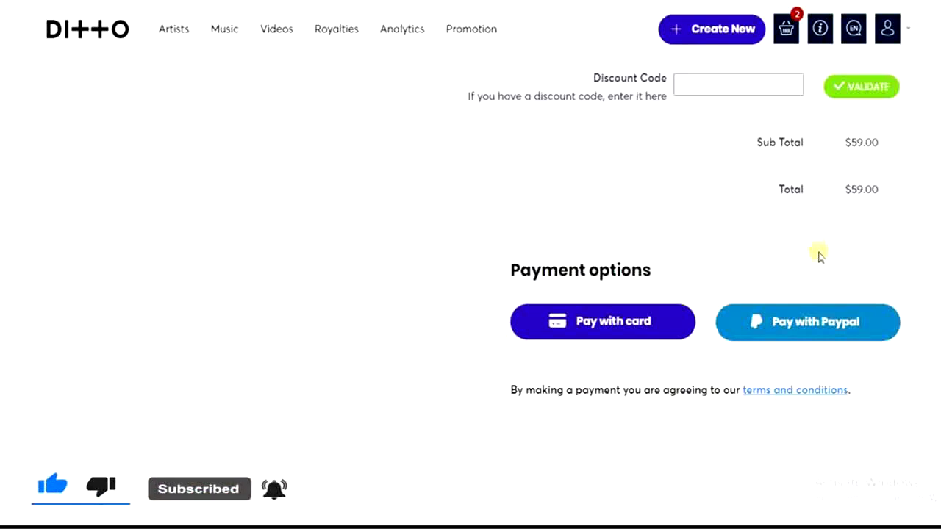
pyautogui.click(595, 317)
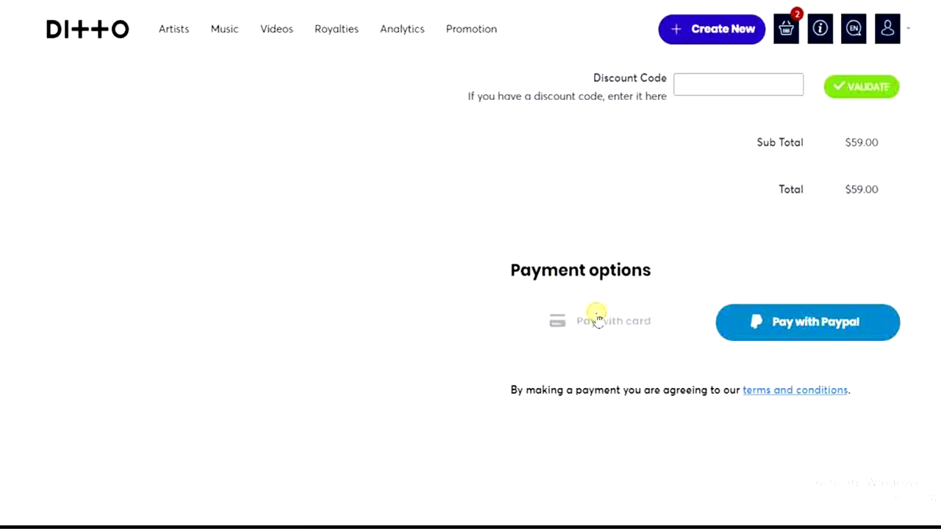